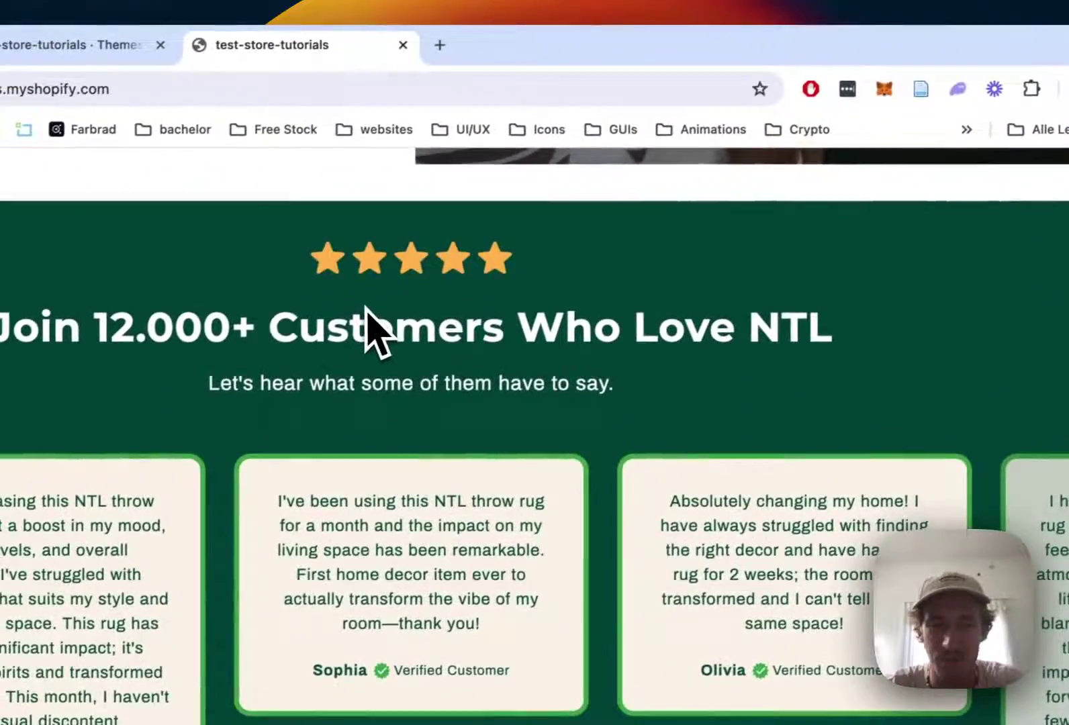
Browse the storefront's testimonial slider, advancing four reviews and then stepping back
scroll(376, 321, down, 1)
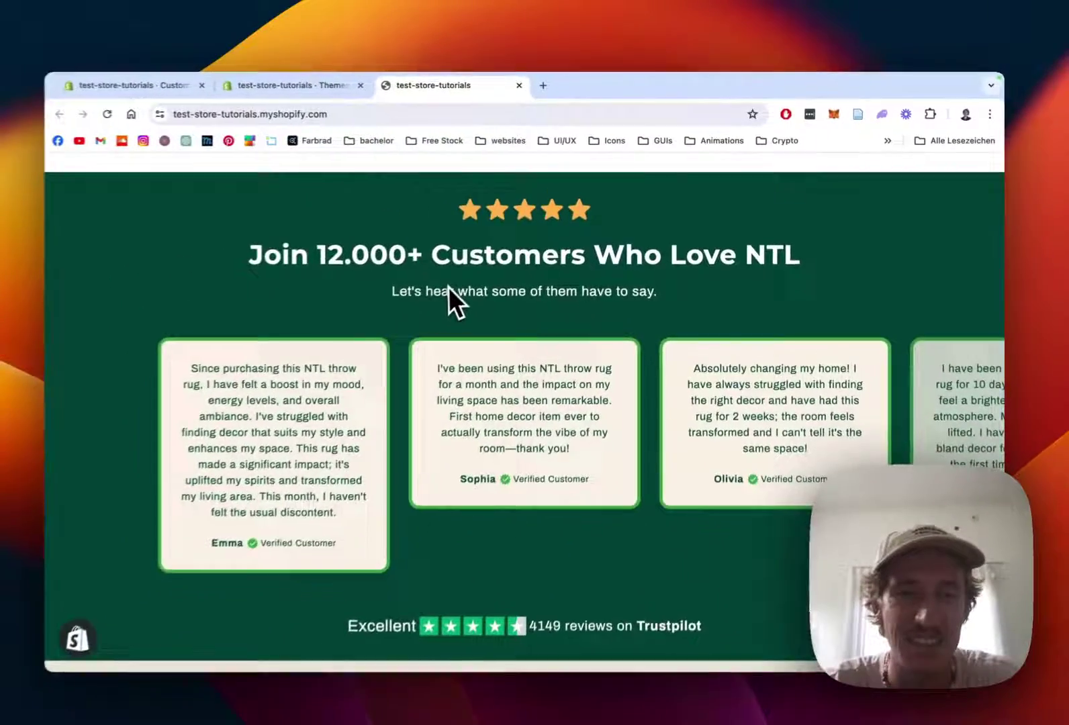
scroll(698, 369, down, 1)
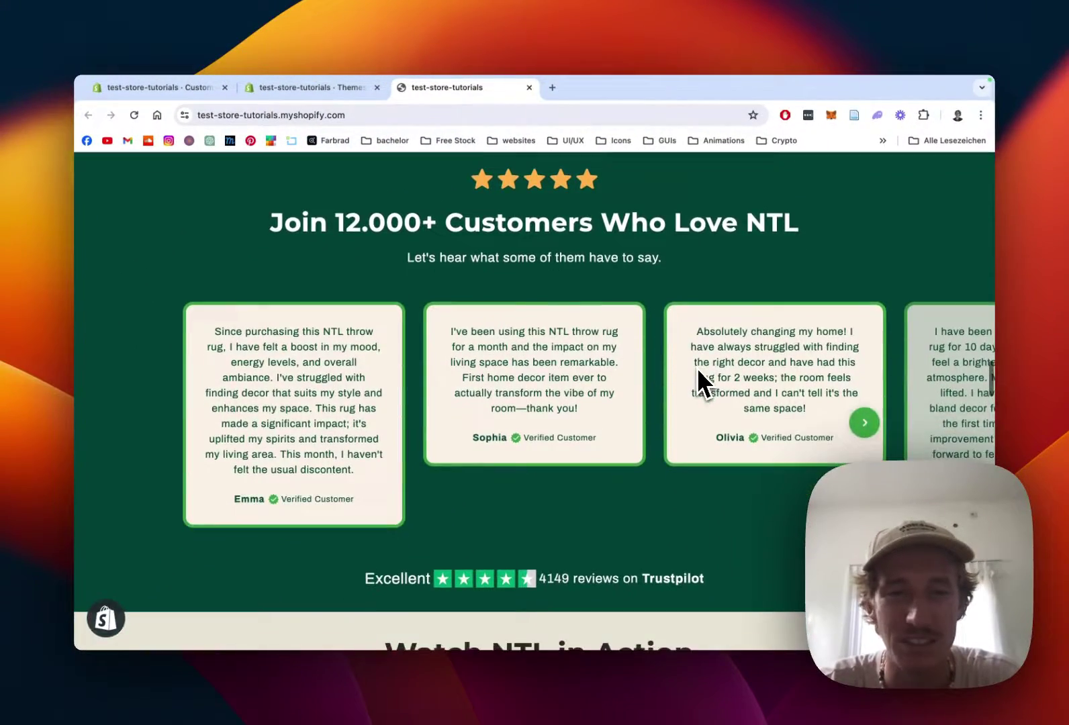
scroll(698, 368, up, 1)
scroll(567, 302, up, 1)
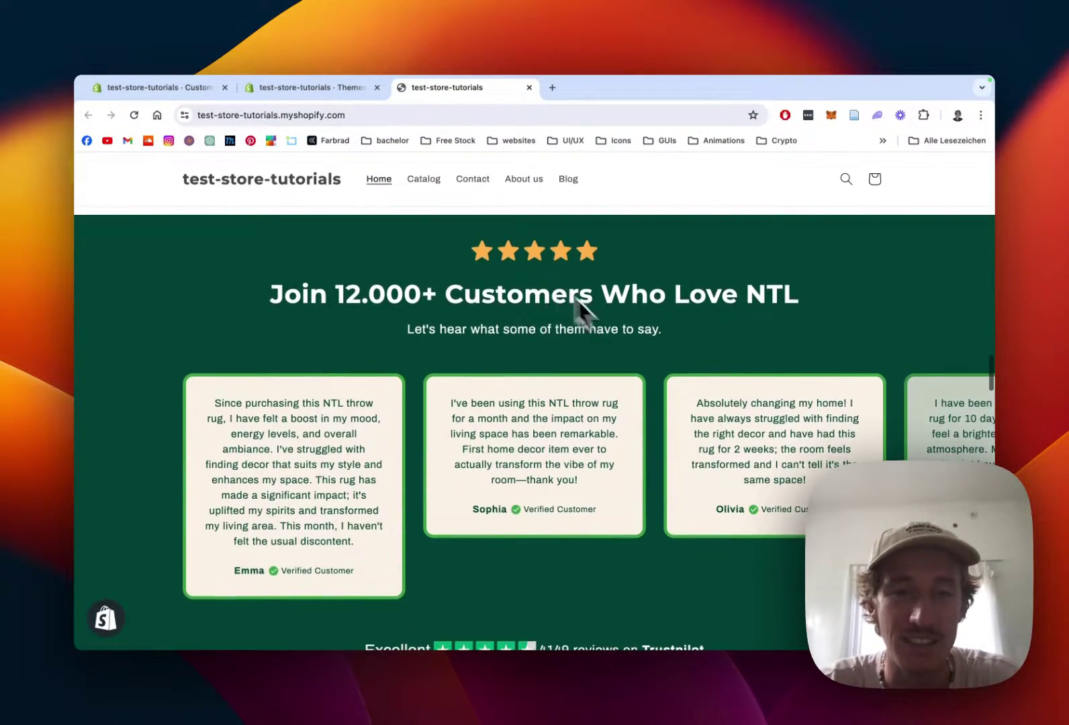
scroll(516, 244, down, 1)
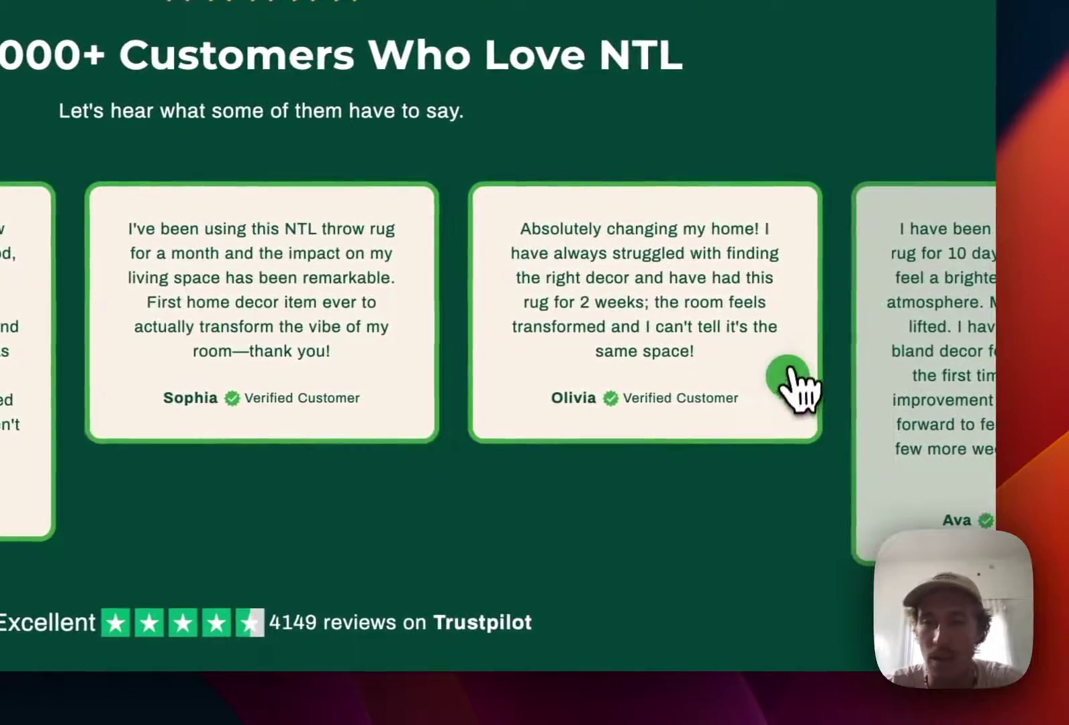
click(793, 377)
click(790, 380)
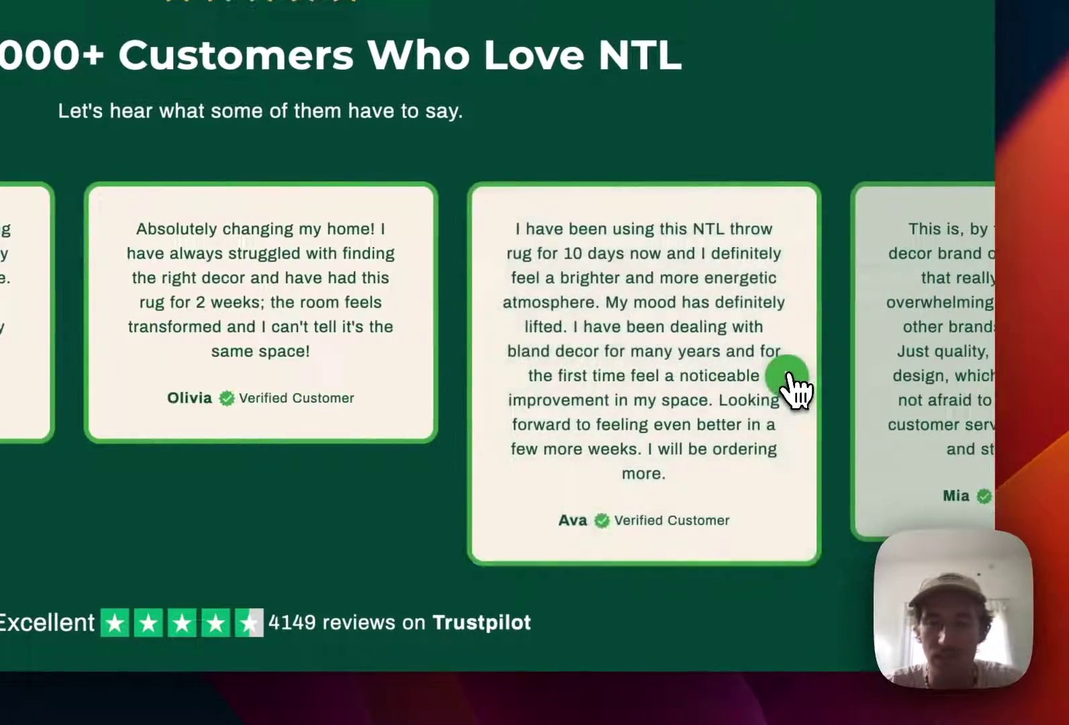
click(790, 381)
click(790, 380)
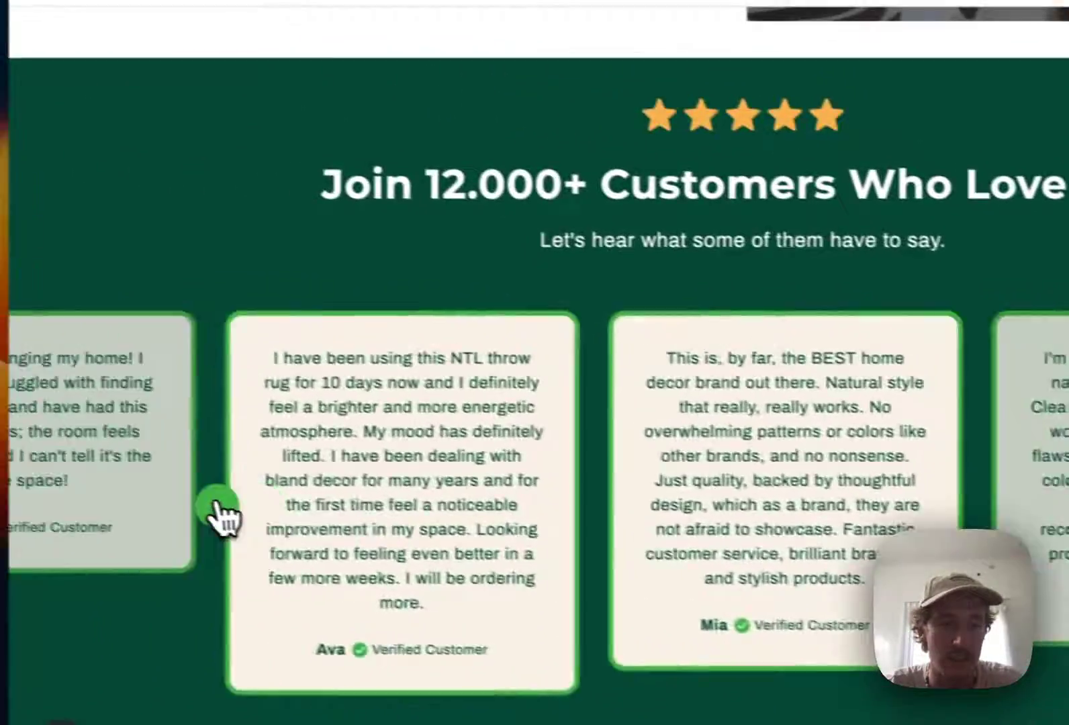
click(215, 508)
click(215, 508)
click(215, 509)
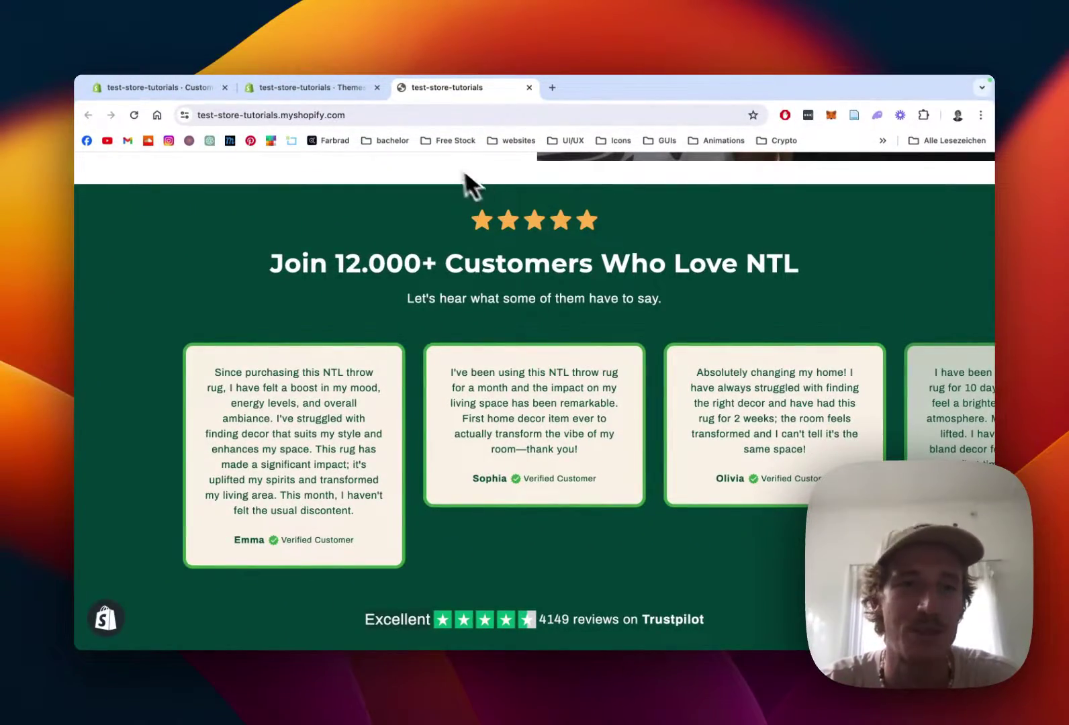
Open the Section Store app from the store's installed apps
click(299, 91)
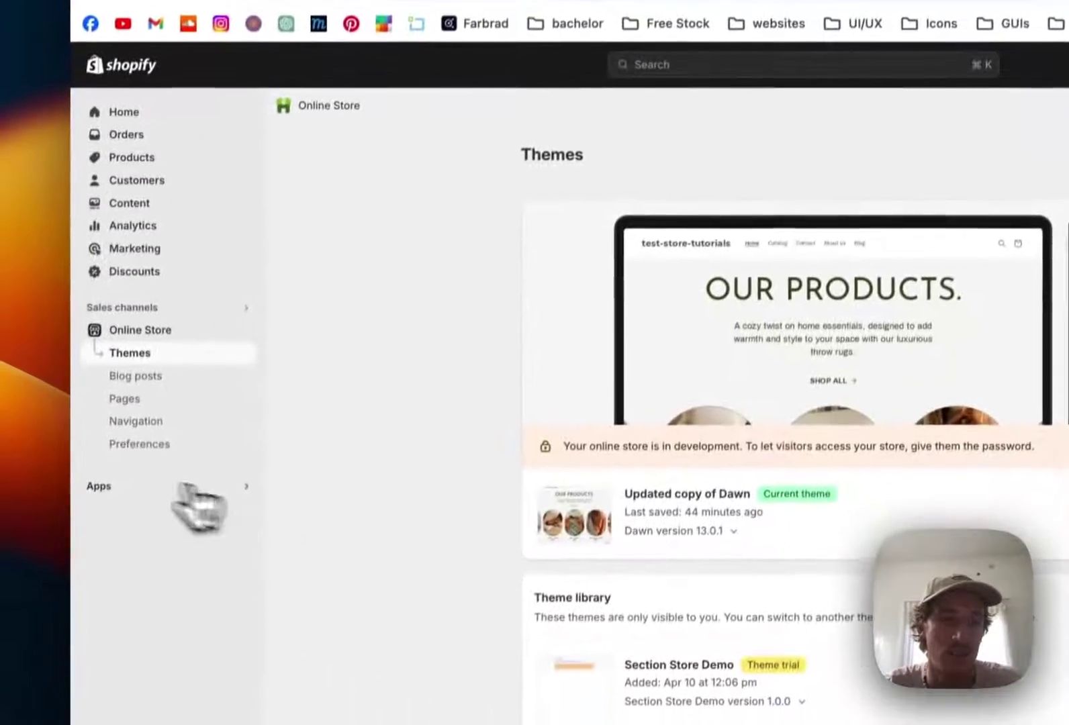
click(139, 479)
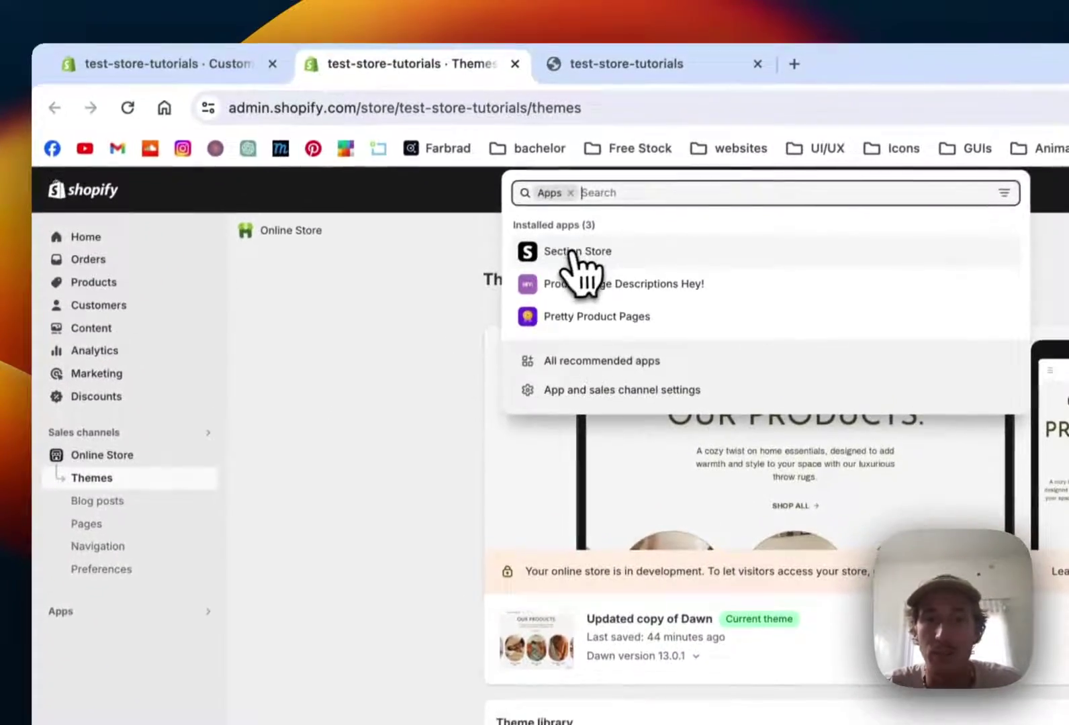
click(607, 113)
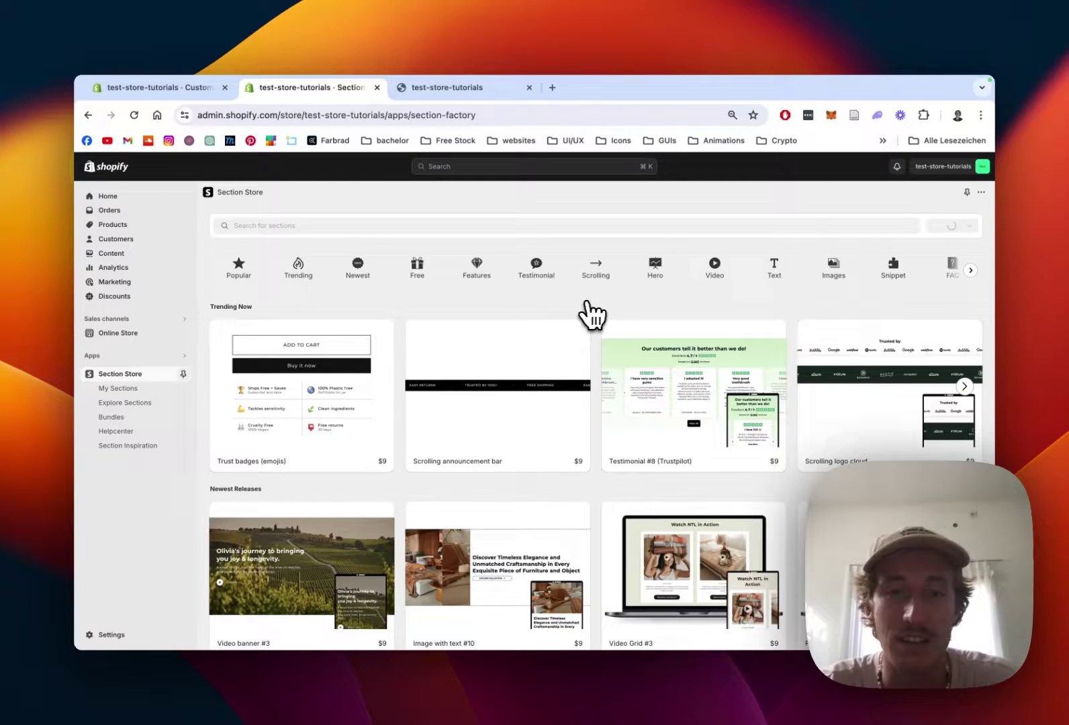
Page through Newest Releases until the $9 Testimonial #14 section appears
scroll(603, 313, down, 1)
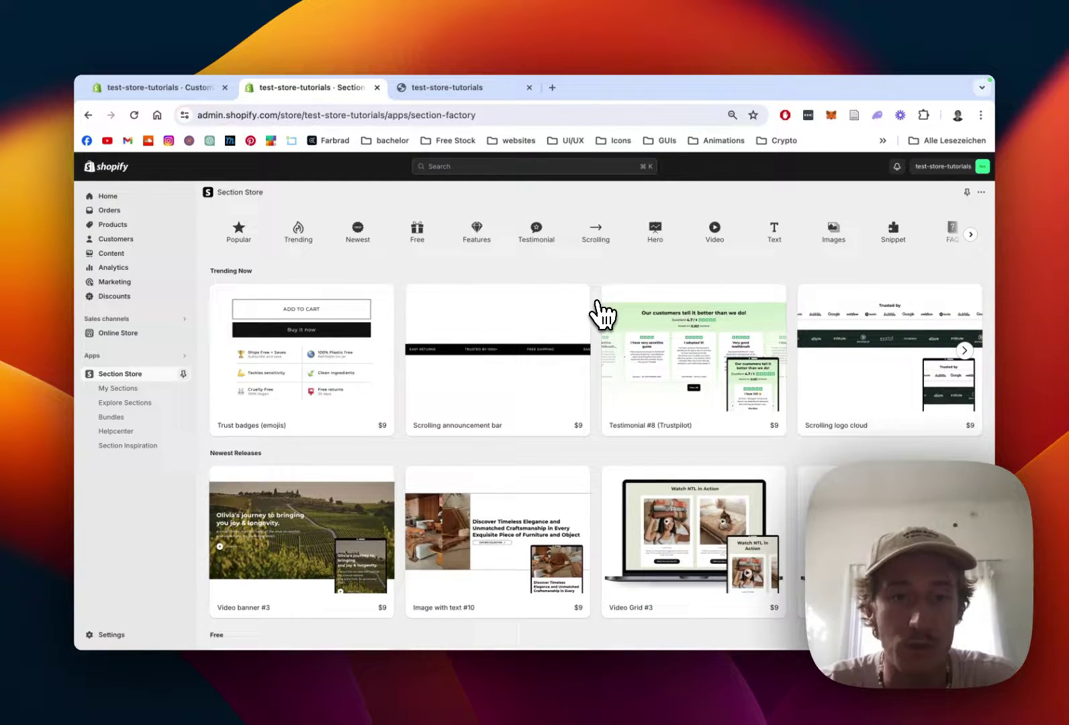
scroll(603, 314, down, 2)
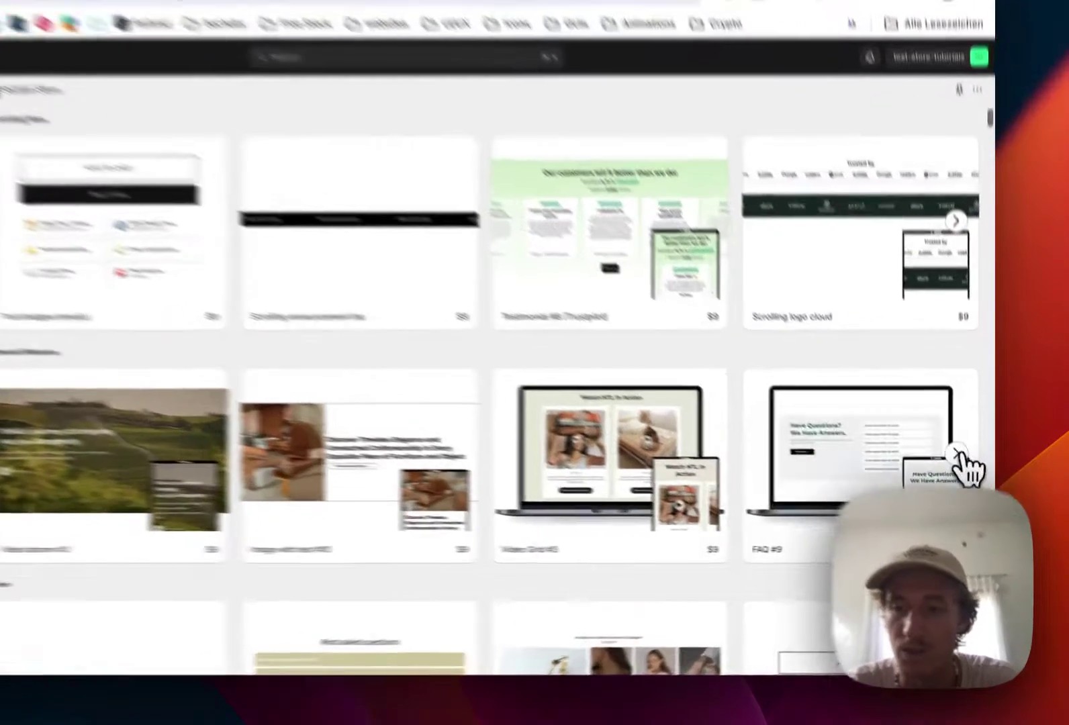
click(965, 477)
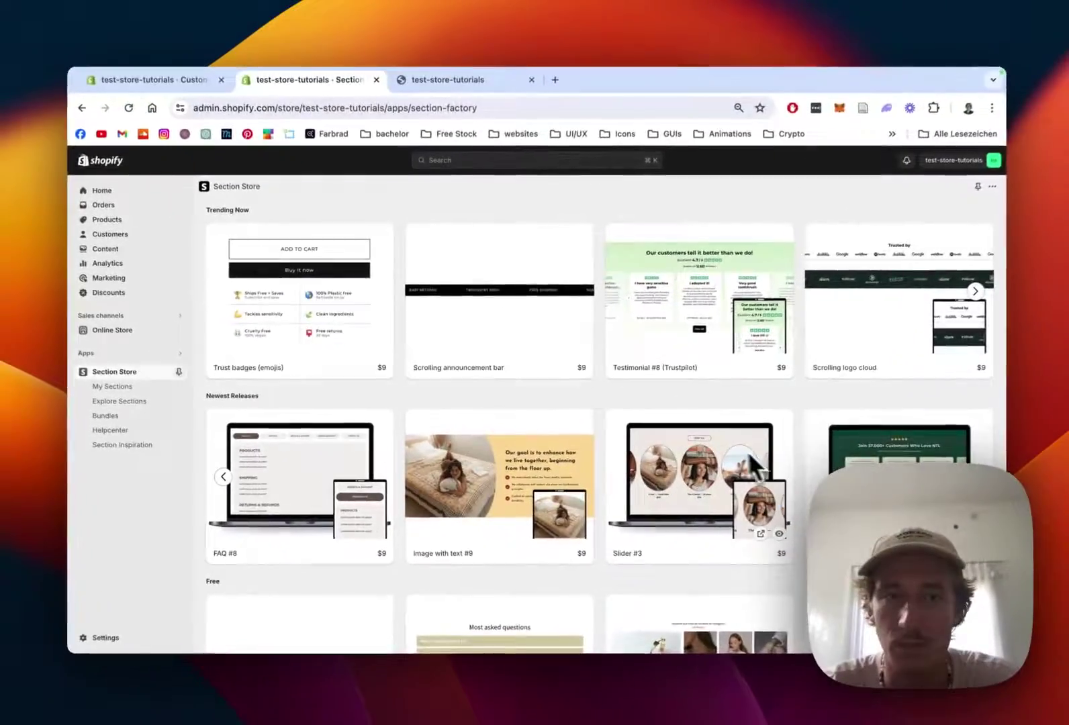
scroll(732, 448, up, 3)
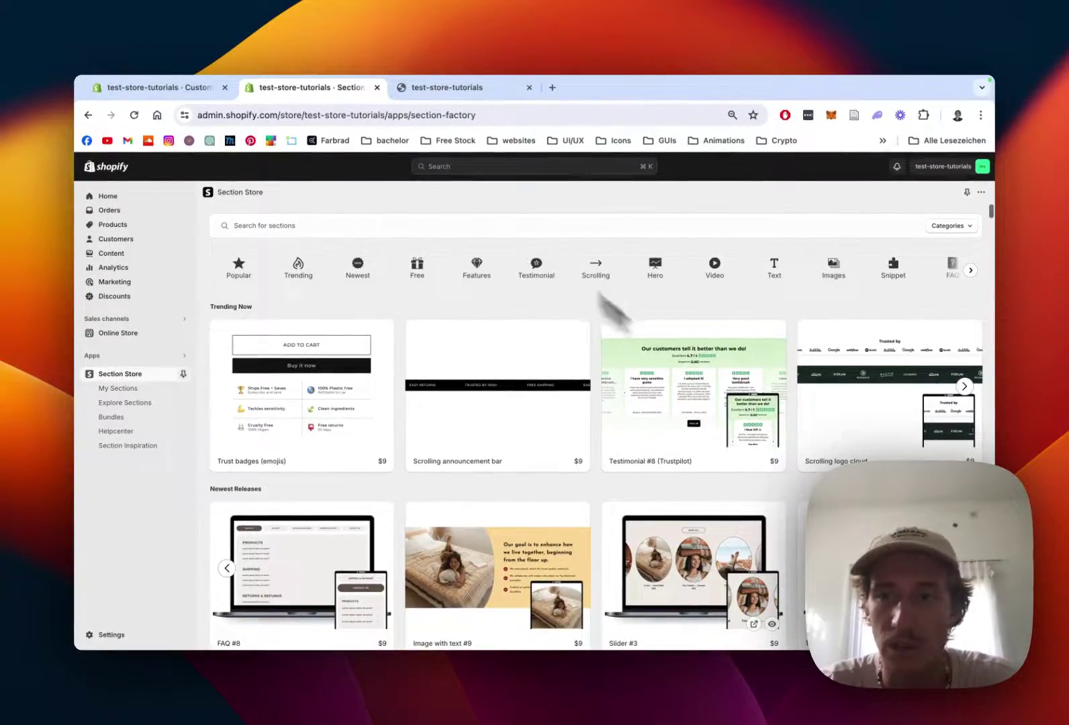
scroll(600, 295, down, 3)
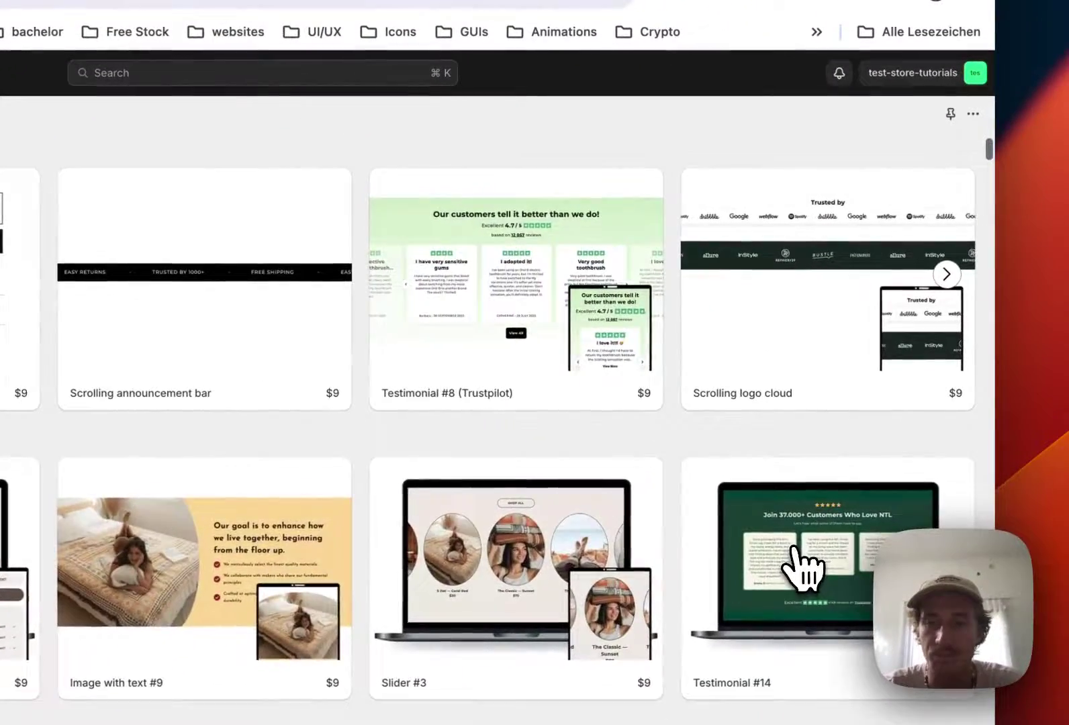
Review Testimonial #14's preview and features, then switch to the owned sections in My Sections
click(887, 481)
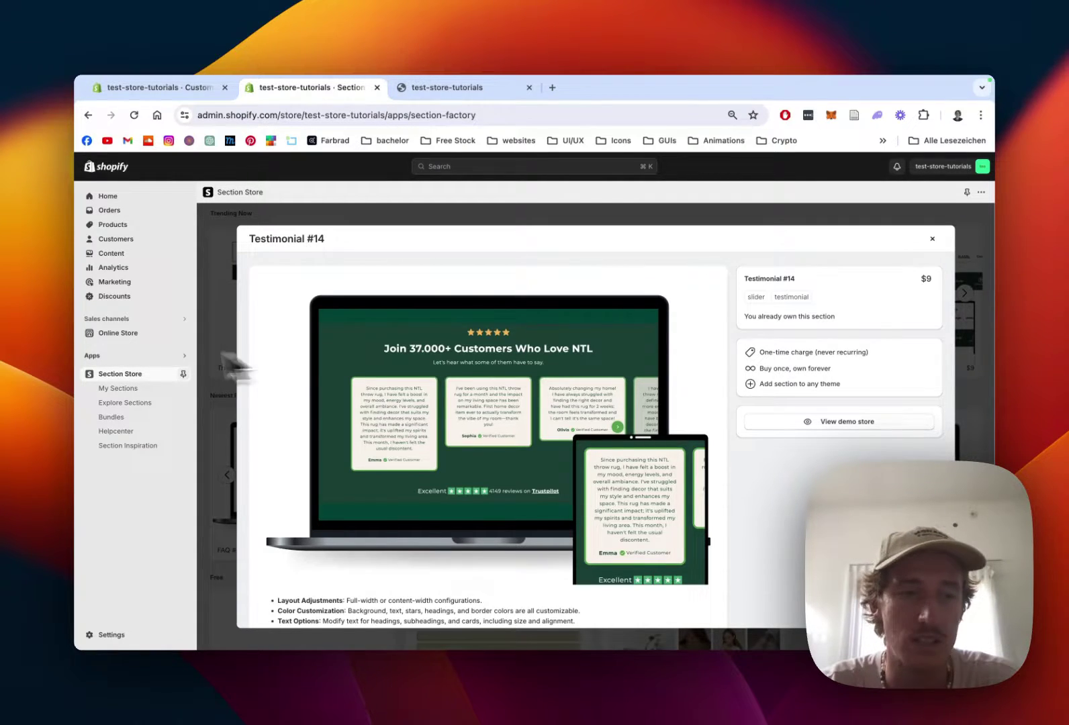
scroll(309, 358, down, 3)
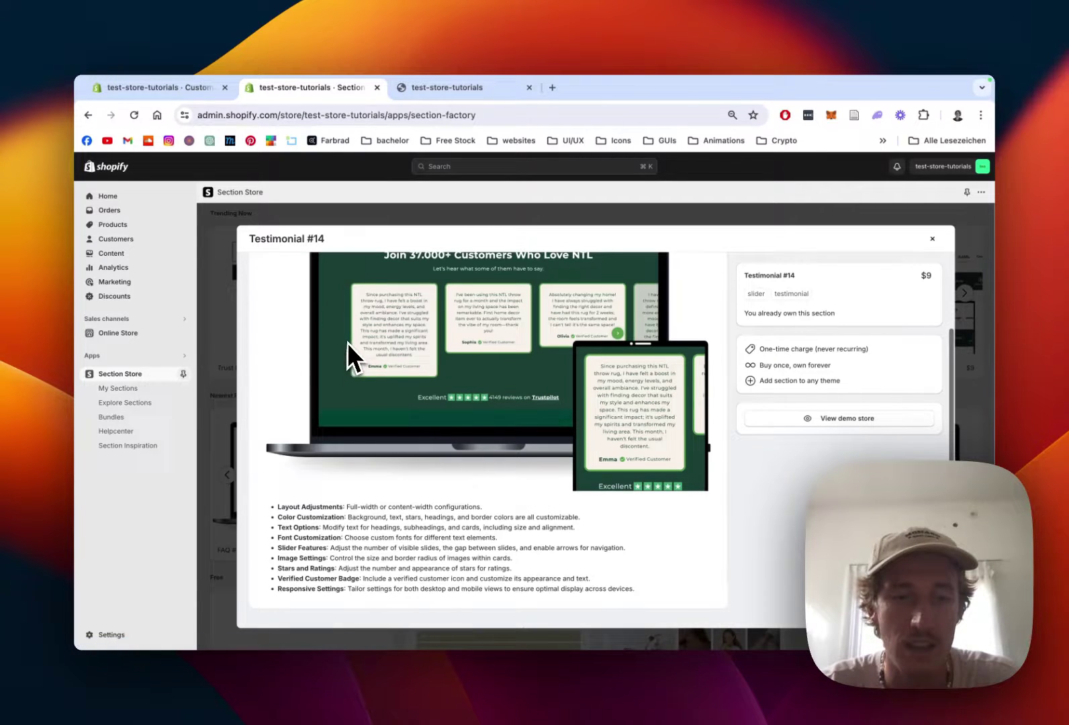
scroll(389, 583, up, 3)
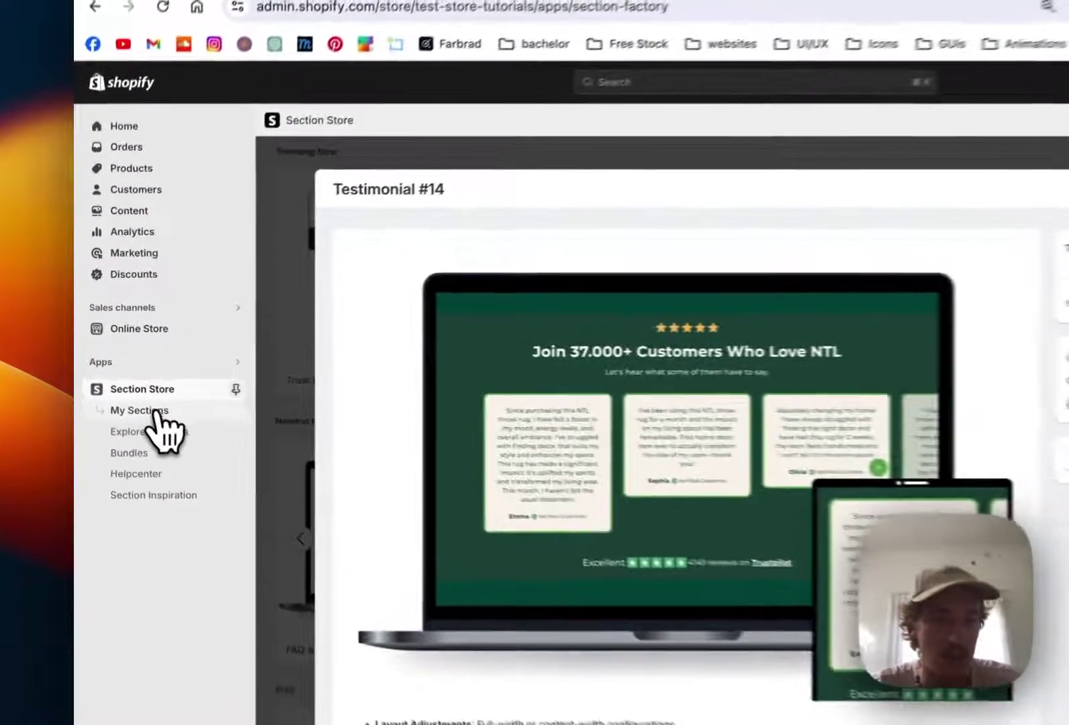
click(124, 390)
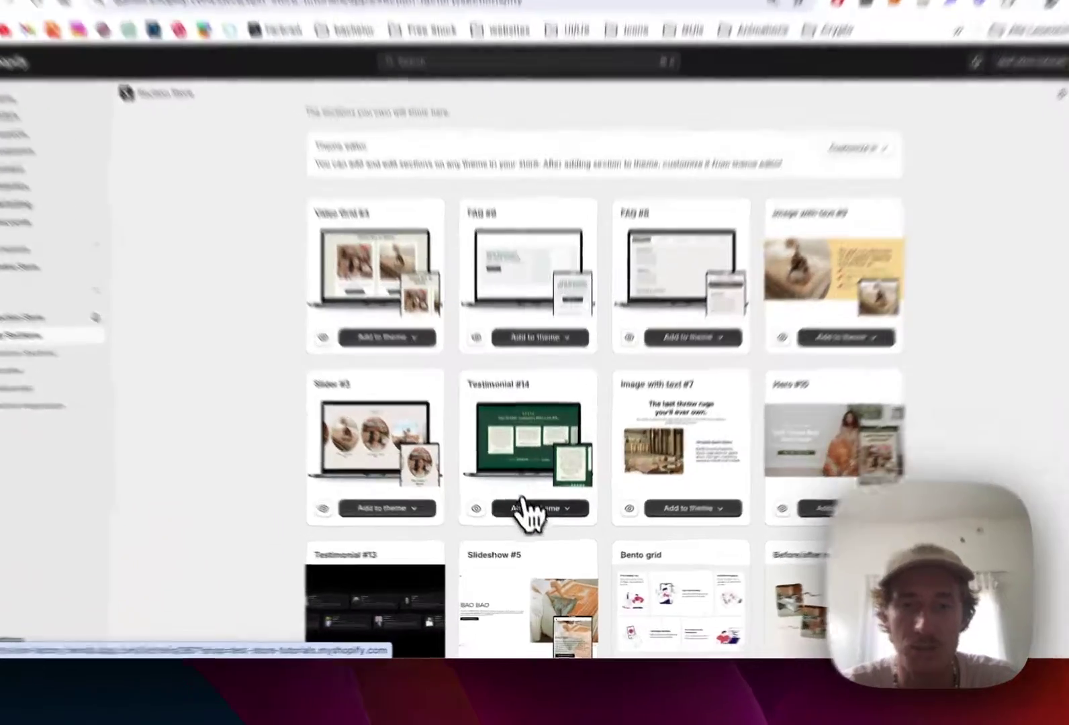
Add Testimonial #14 to 'Updated copy of Dawn (Live)' and open that theme in the editor
click(539, 550)
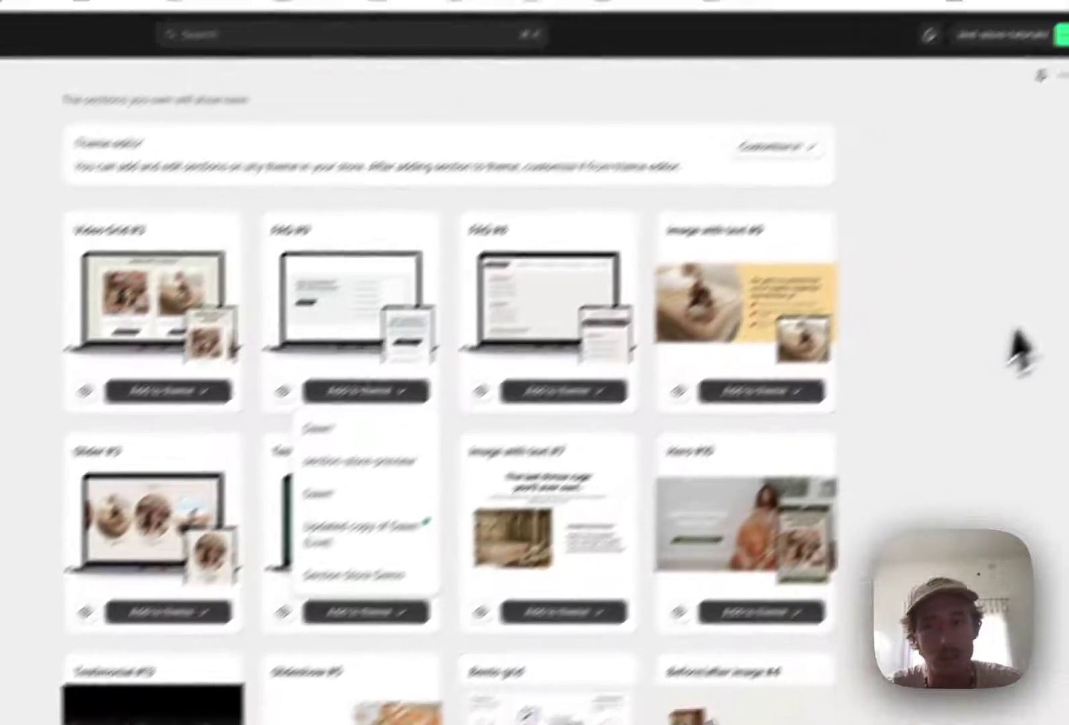
click(933, 376)
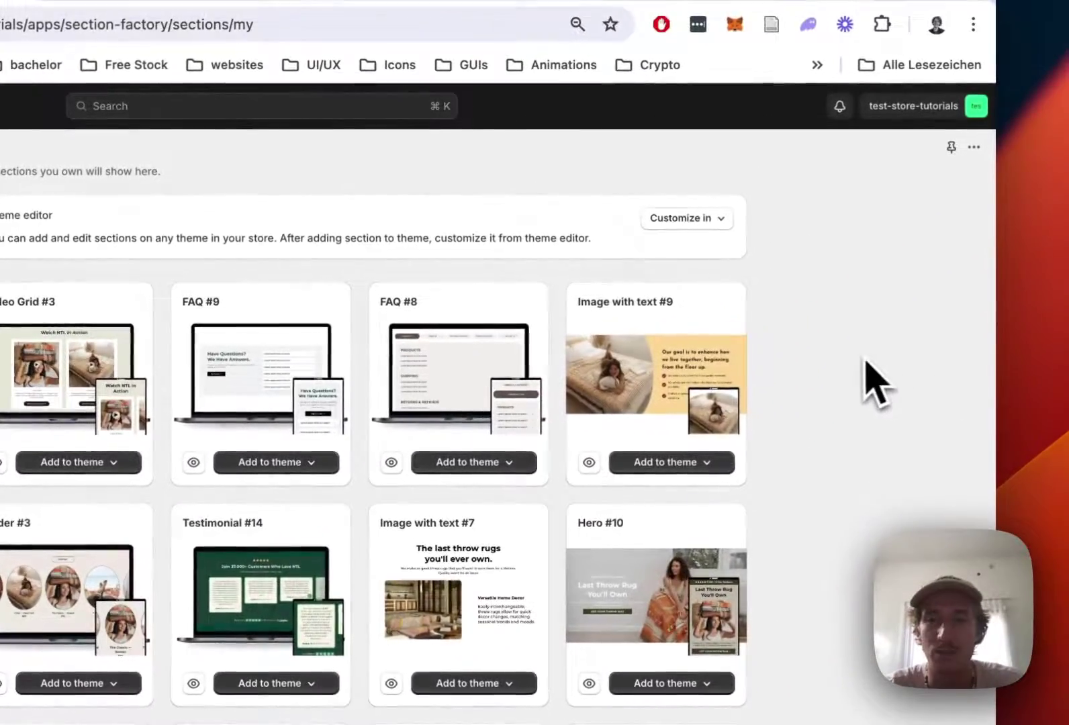
click(711, 214)
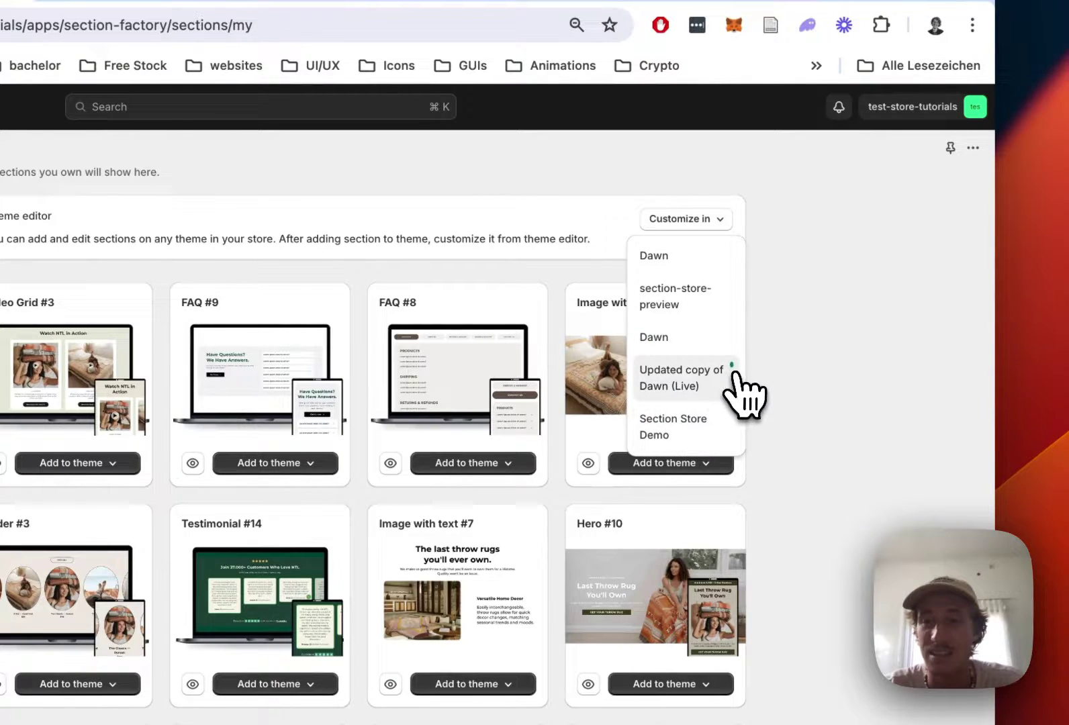
click(696, 386)
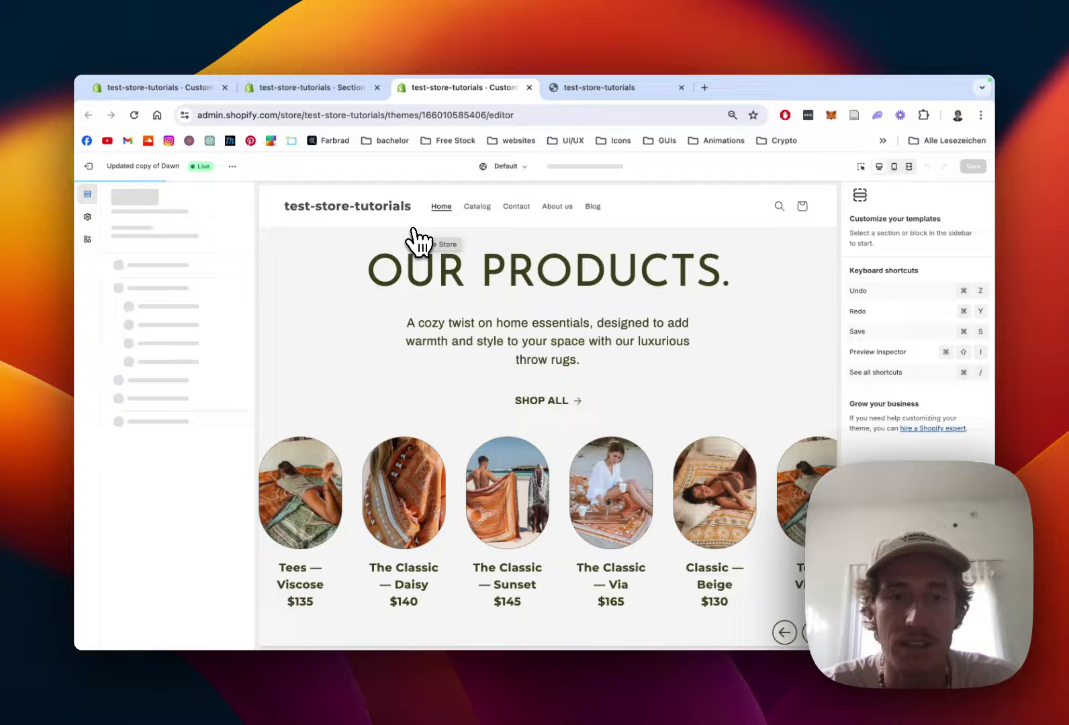
scroll(598, 335, down, 20)
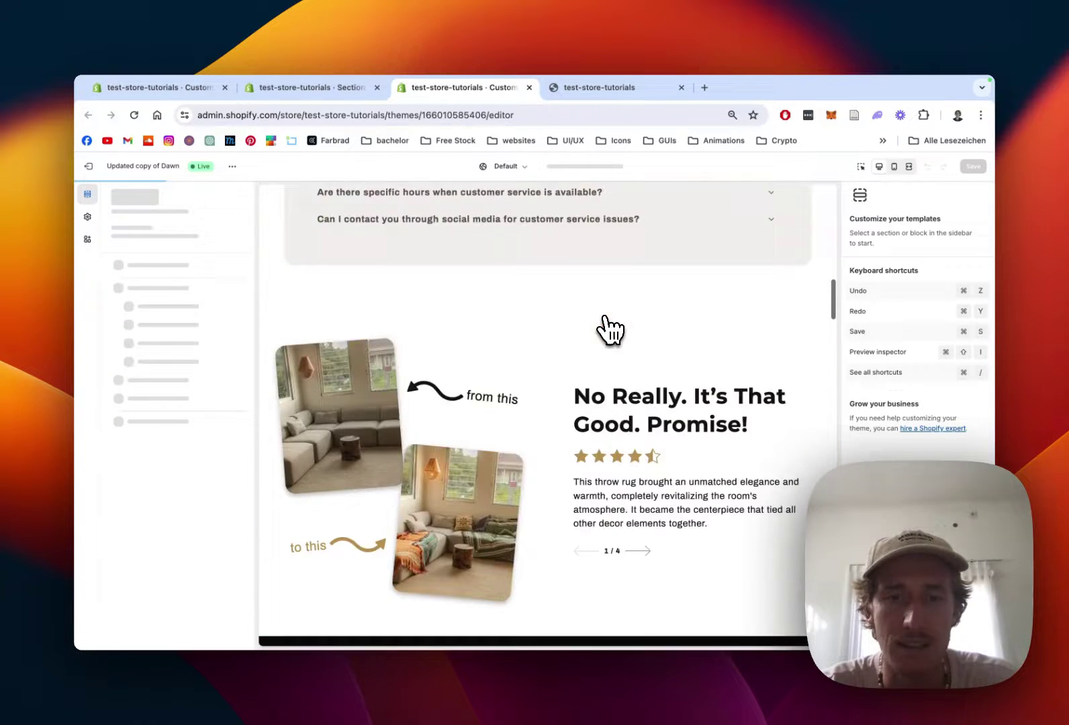
scroll(608, 329, down, 8)
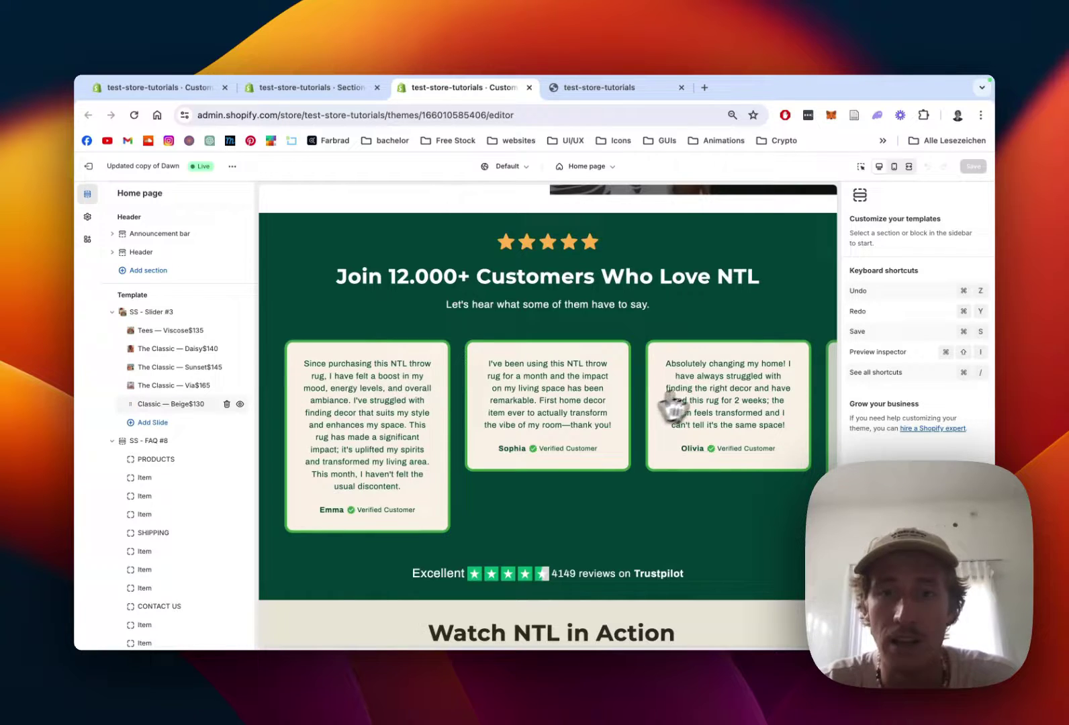
scroll(222, 340, down, 5)
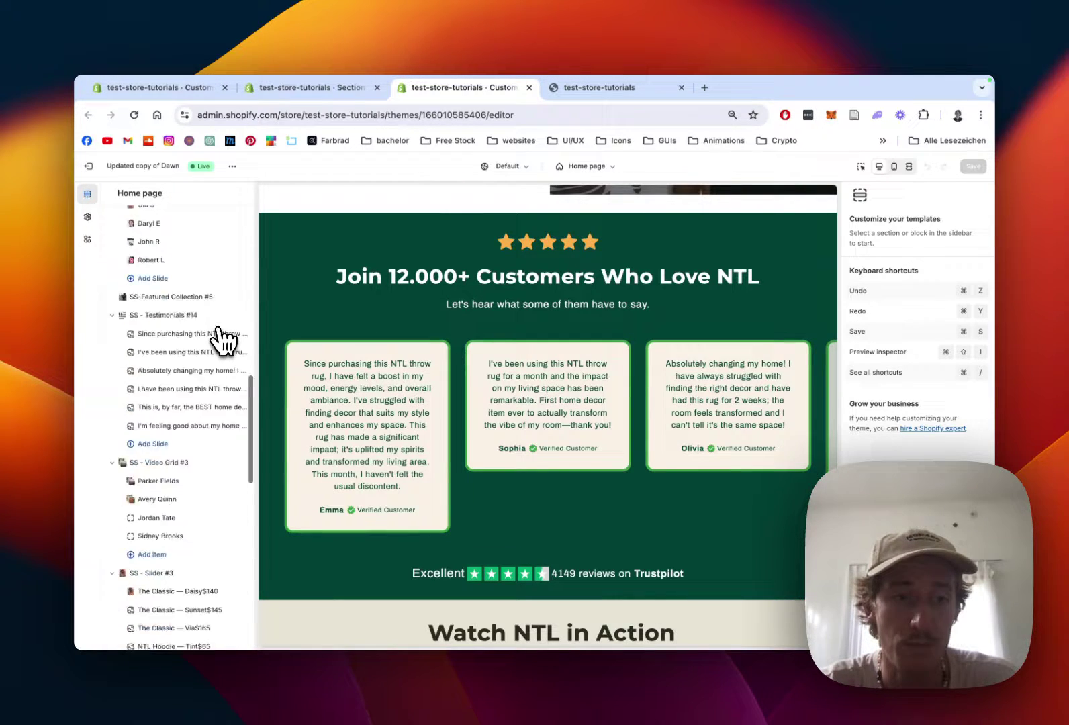
scroll(222, 339, up, 7)
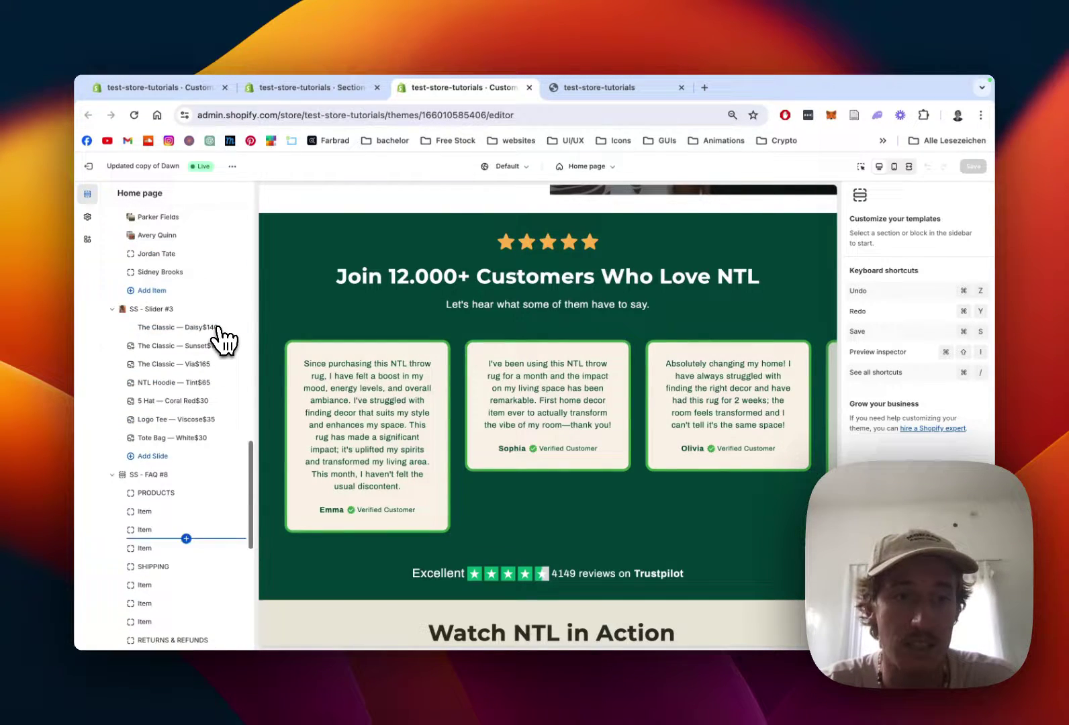
scroll(169, 311, up, 2)
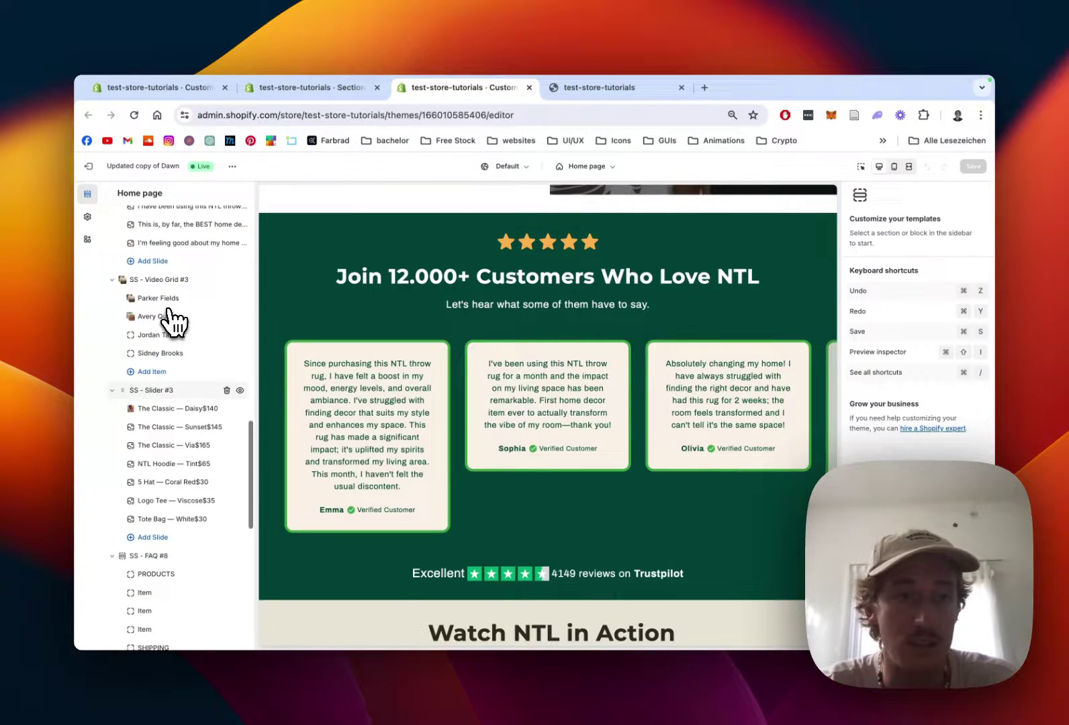
scroll(185, 362, down, 12)
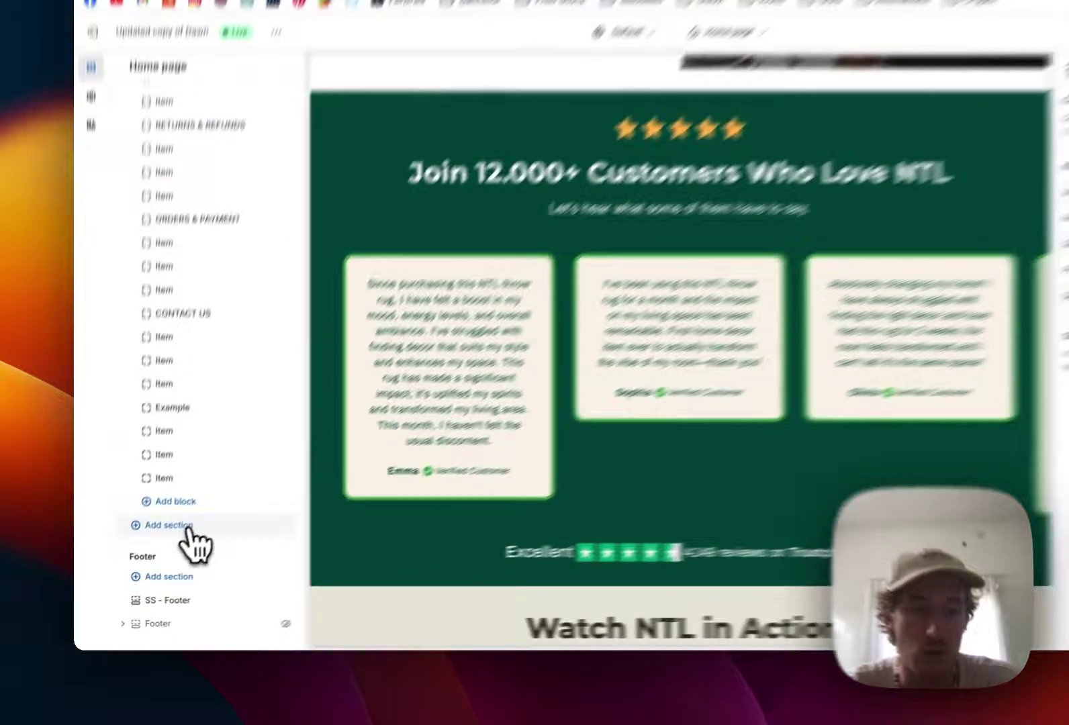
Add the SS - Testimonials #14 section above the footer via a 'testi' search and save
click(159, 554)
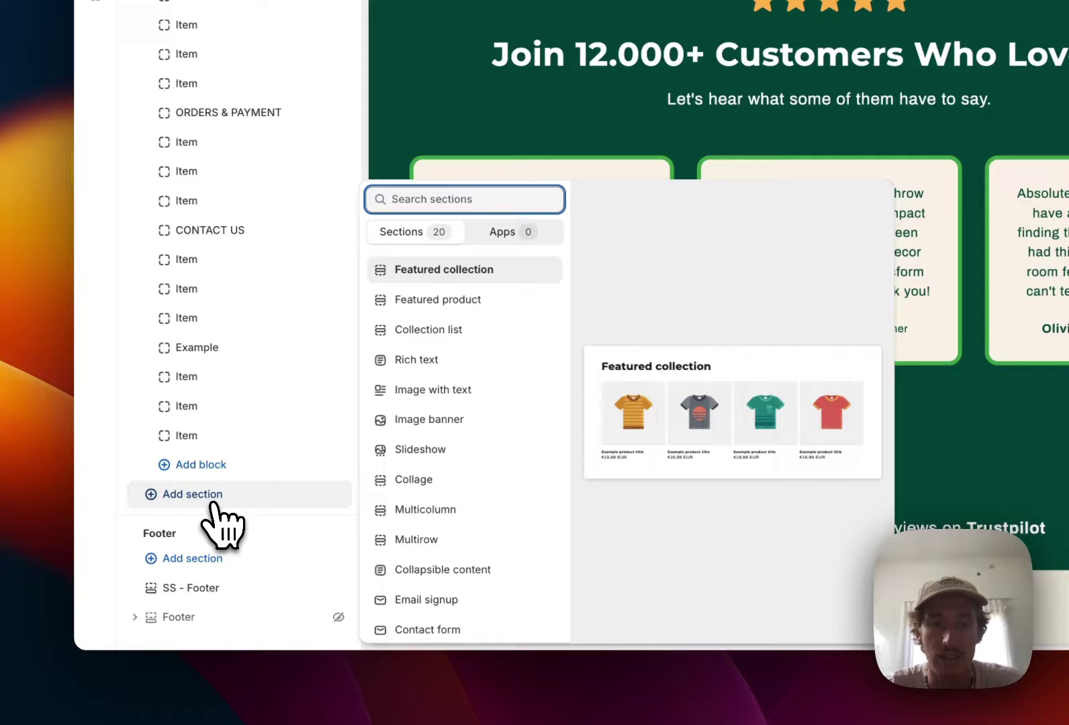
text(te)
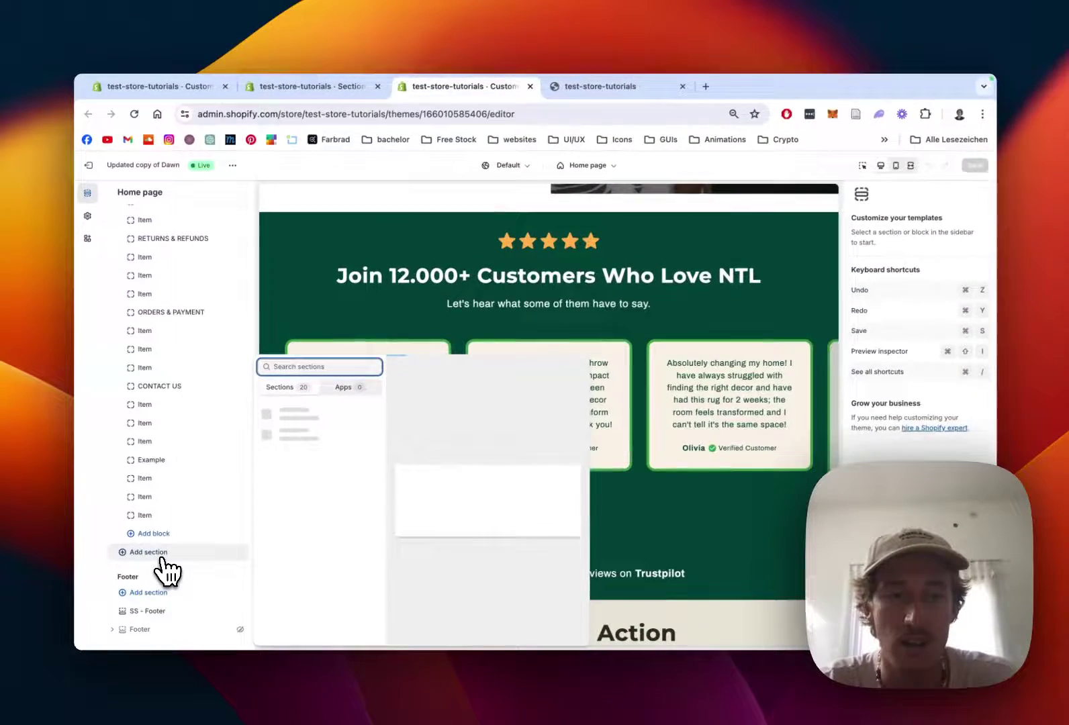
text(sti)
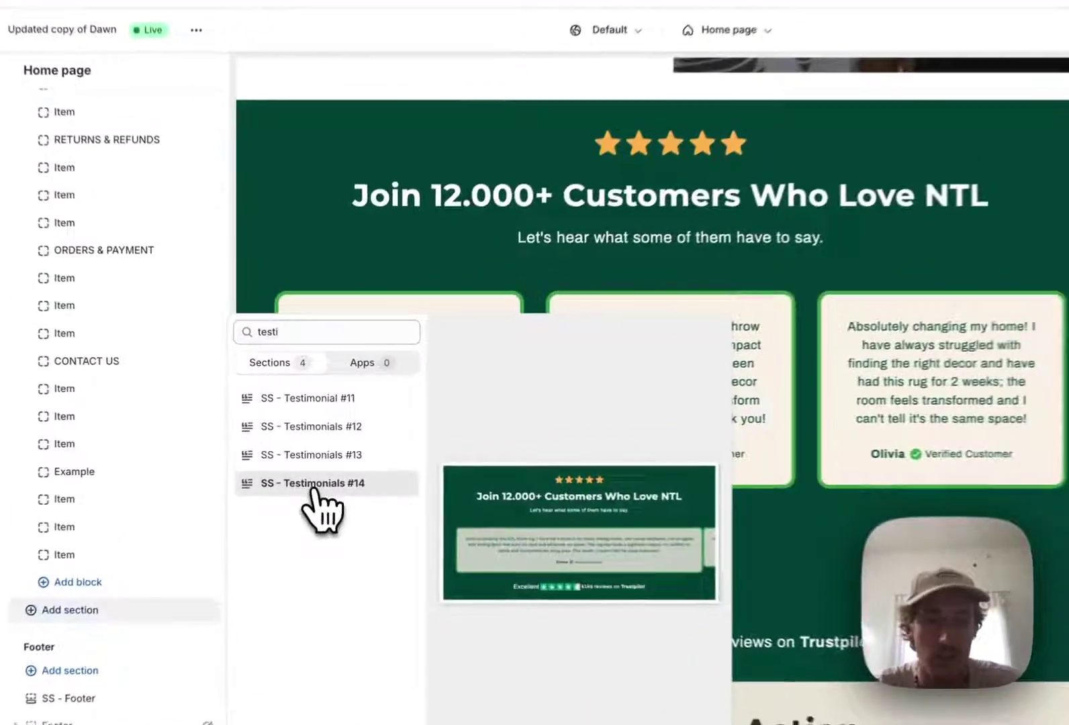
click(308, 468)
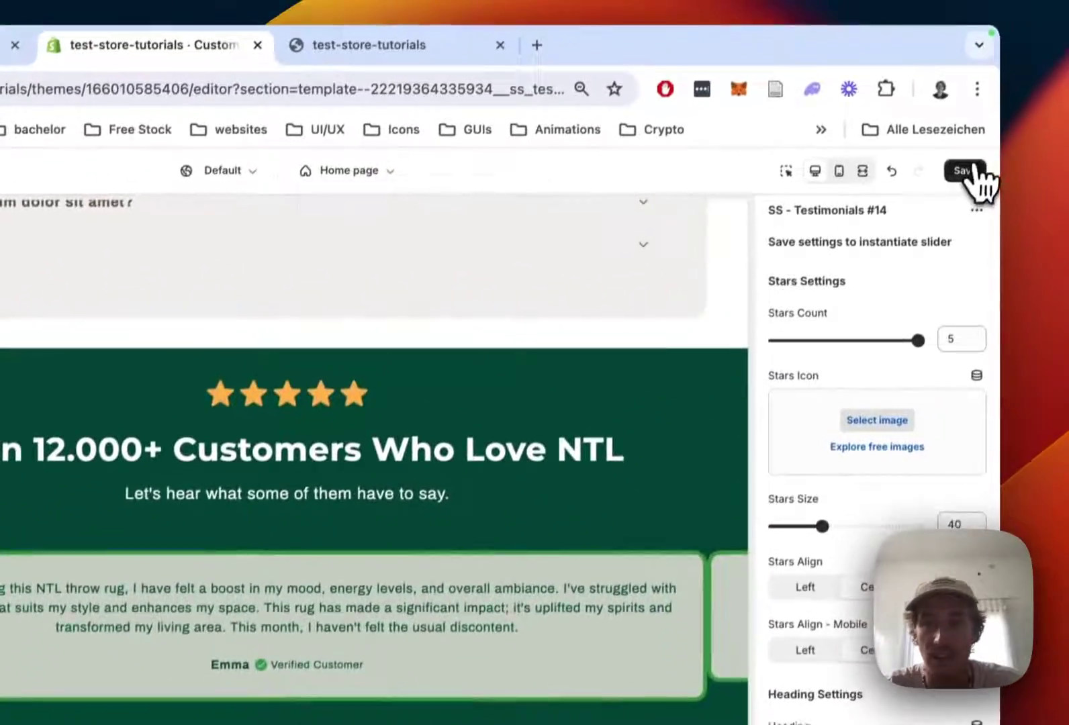
click(995, 60)
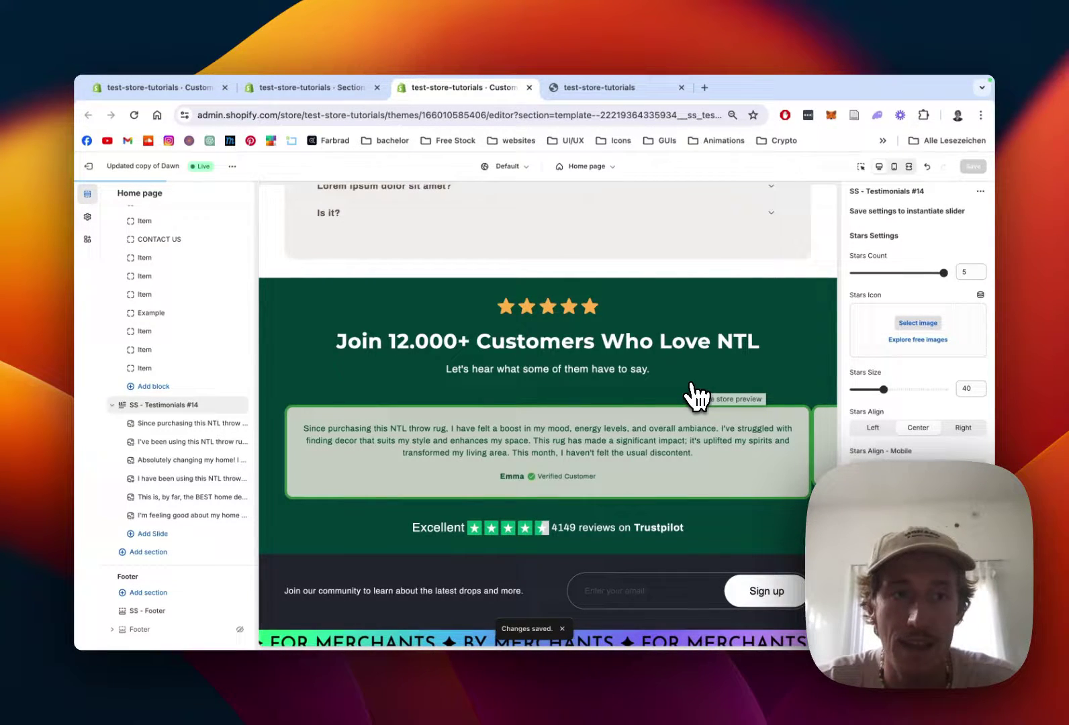
Set Emma's testimonial image to Daisy_rug_5 from the store library and save
scroll(698, 396, down, 3)
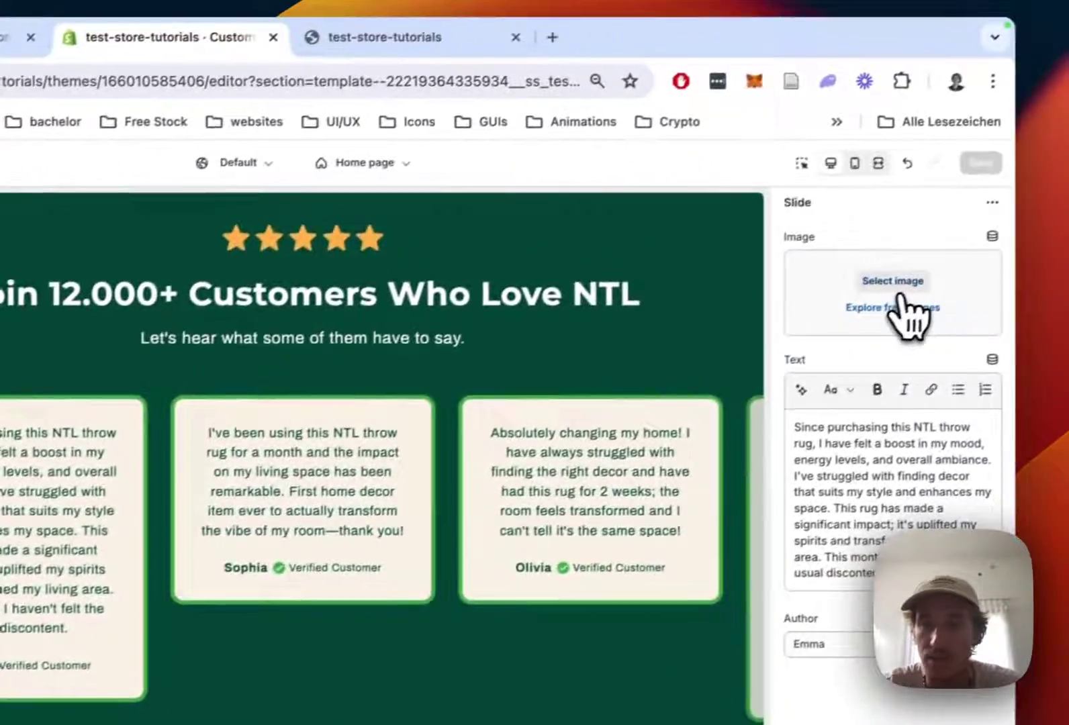
click(1038, 202)
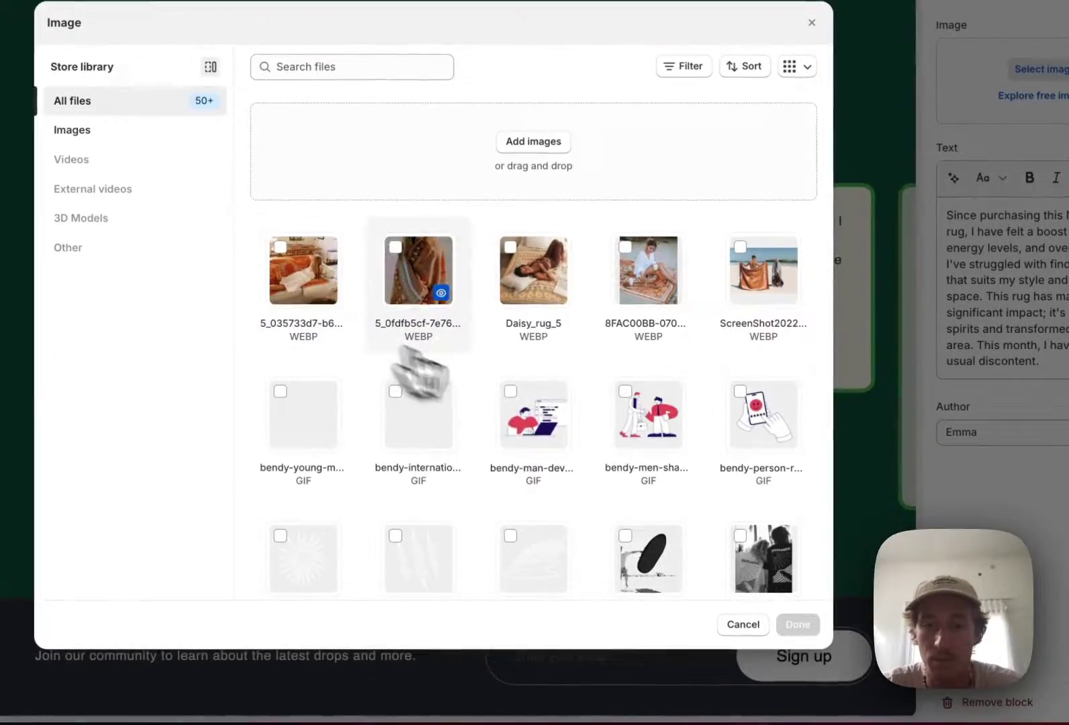
scroll(484, 376, down, 1)
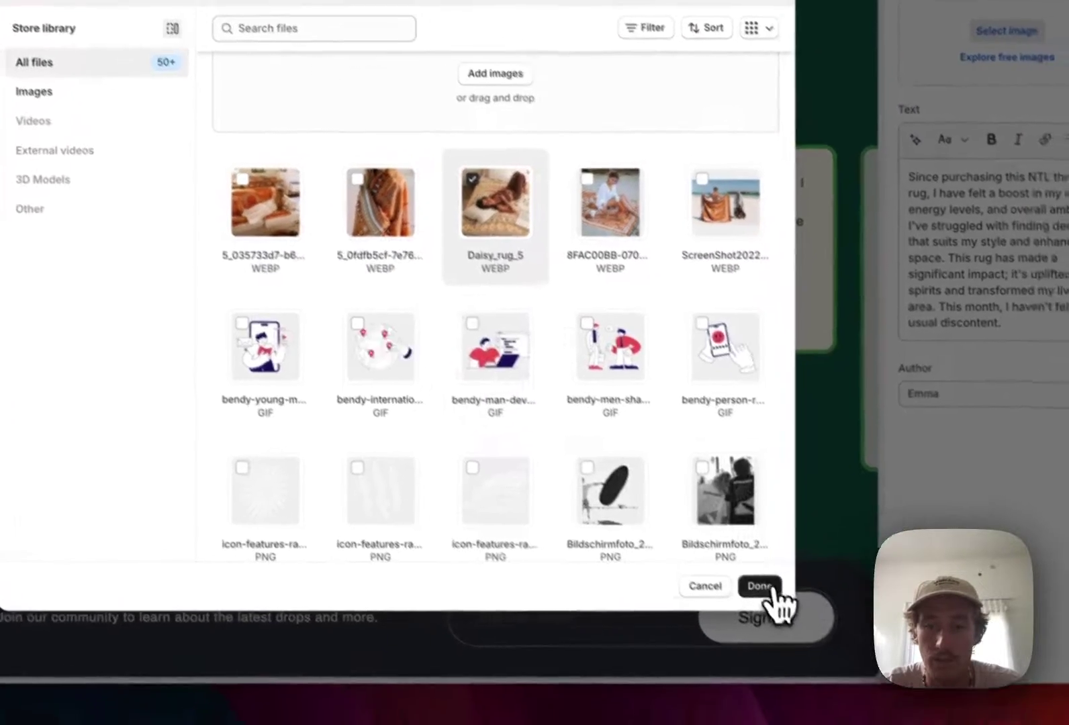
click(799, 624)
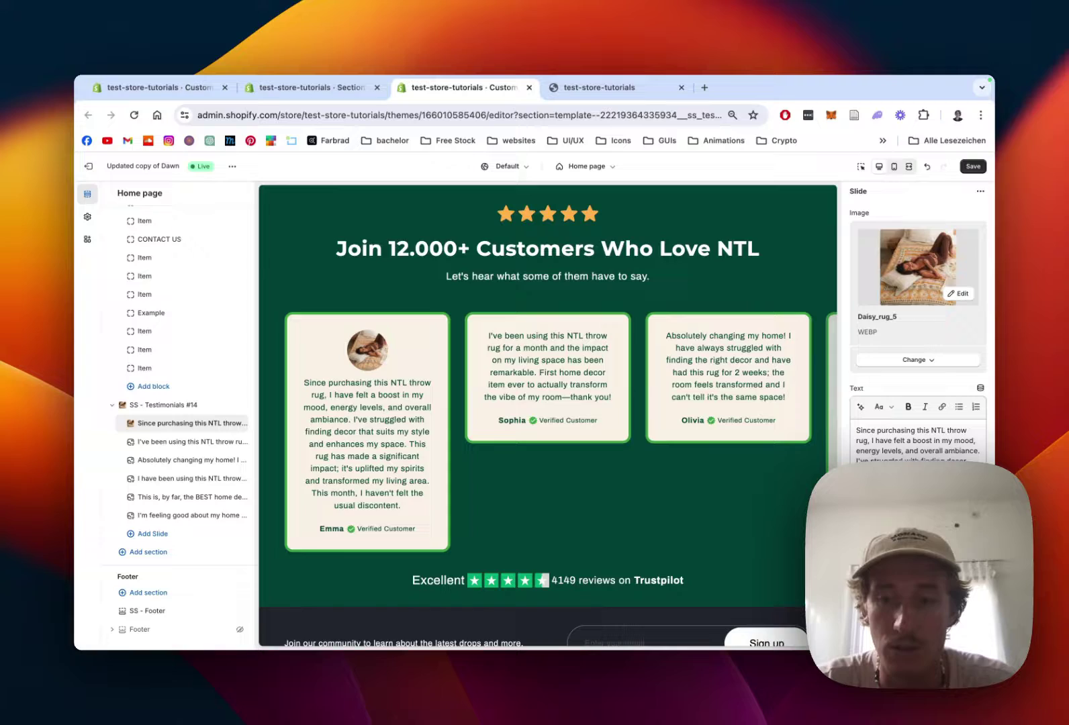
scroll(477, 411, down, 1)
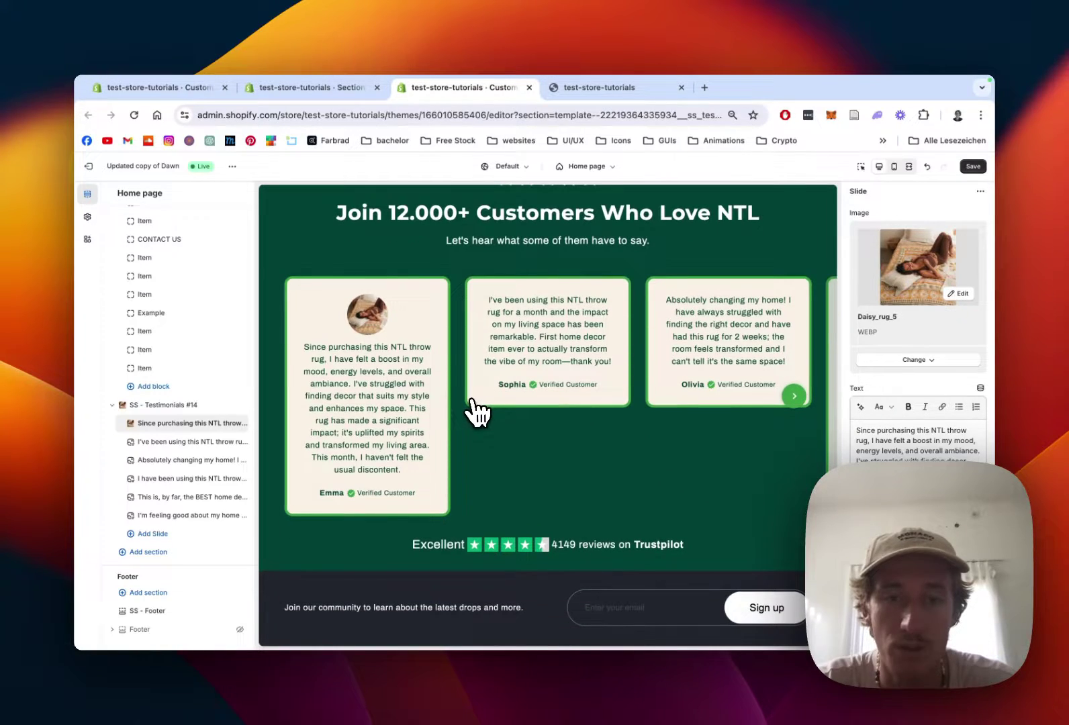
click(974, 166)
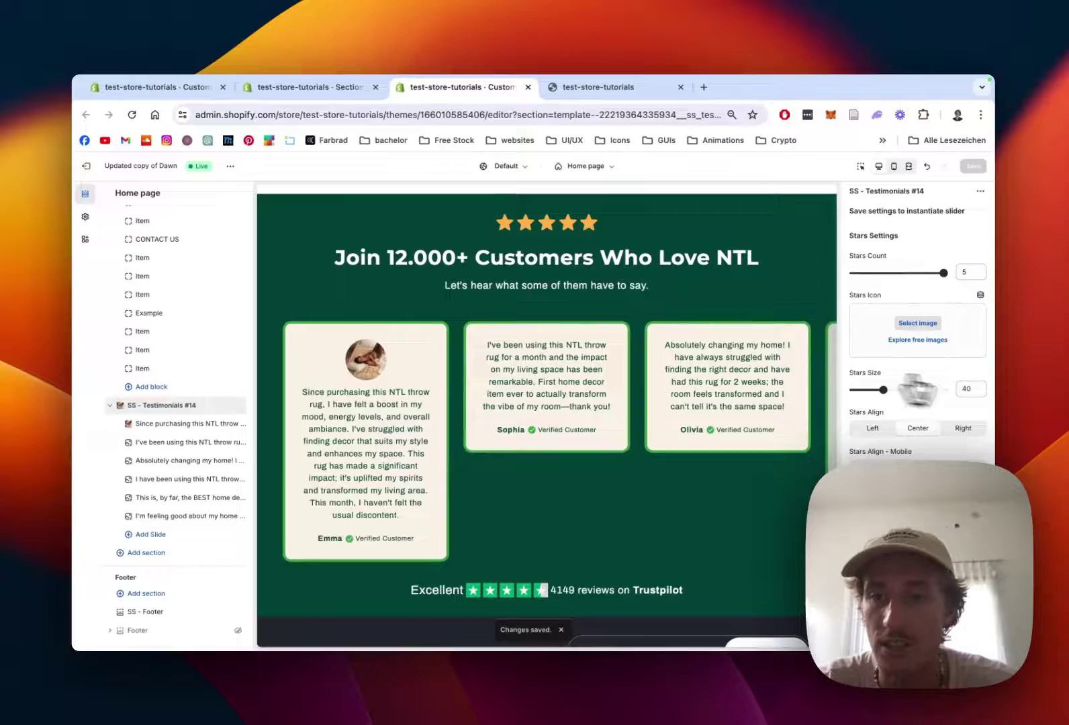
Change the heading text from 12.000+ to 'Join 15.000+ Customers Who Love NTL'
drag(944, 273, 917, 273)
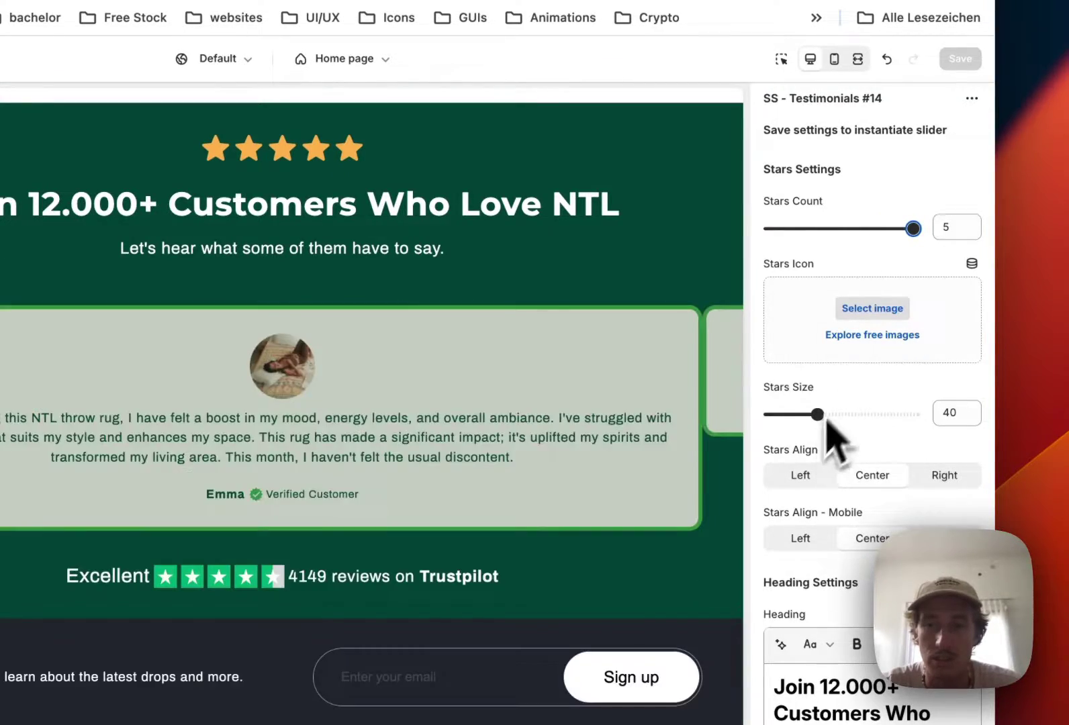
scroll(866, 359, down, 10)
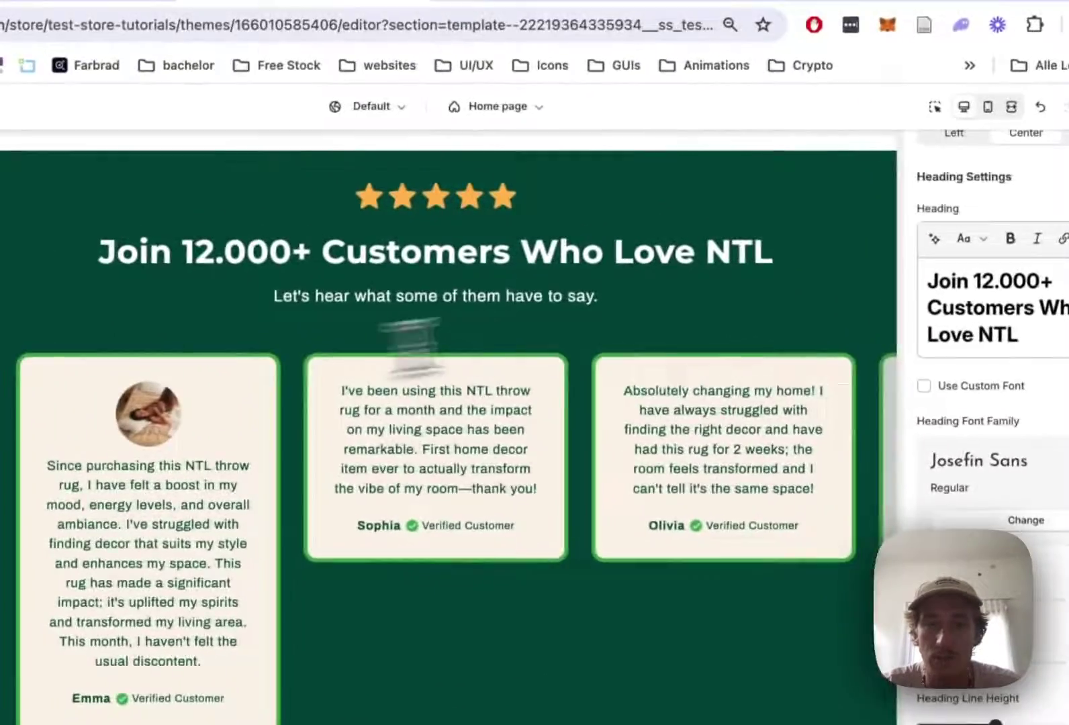
click(987, 283)
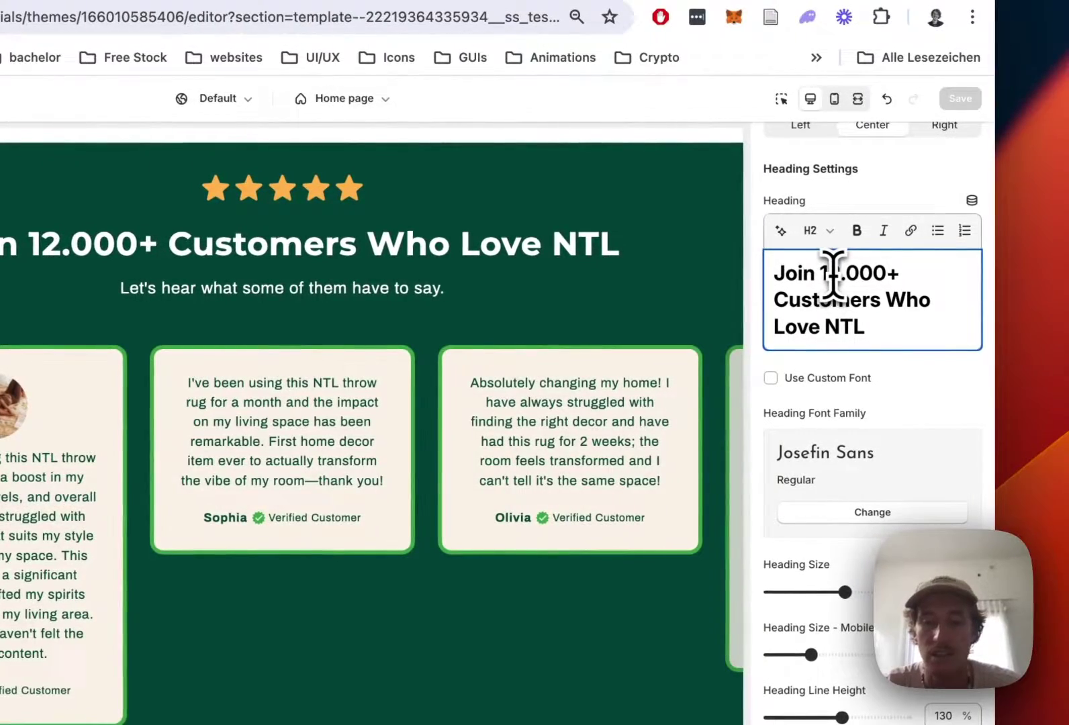
key(BackSpace)
text(5)
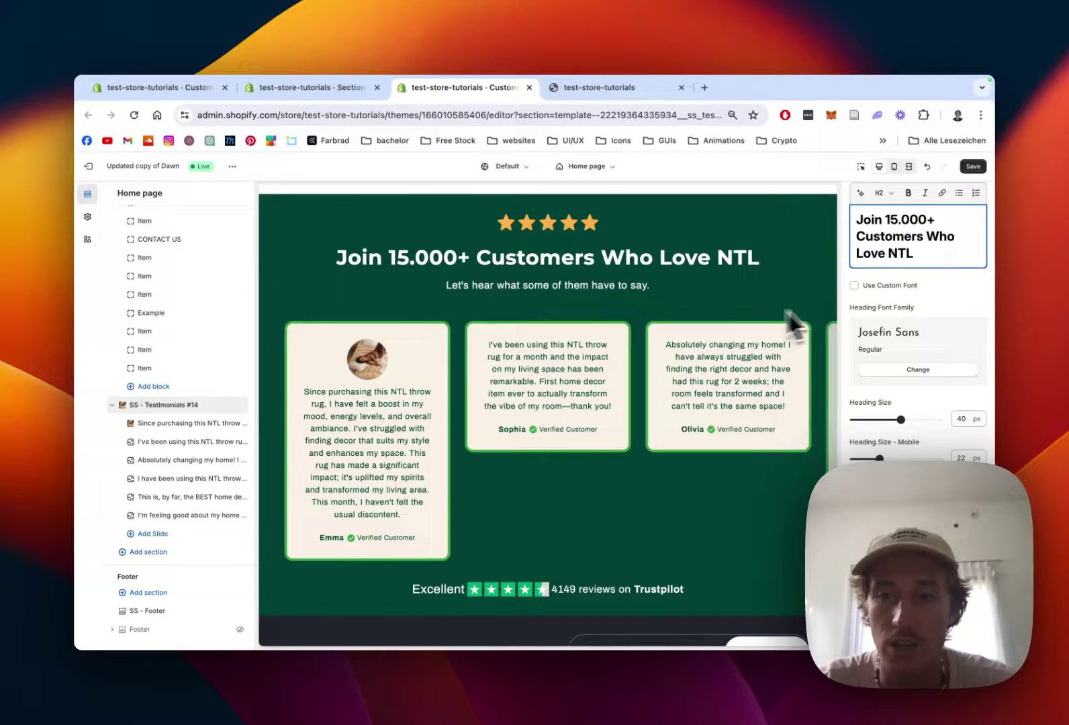
Shrink the testimonial heading size from 40 to 30 px
scroll(944, 278, down, 2)
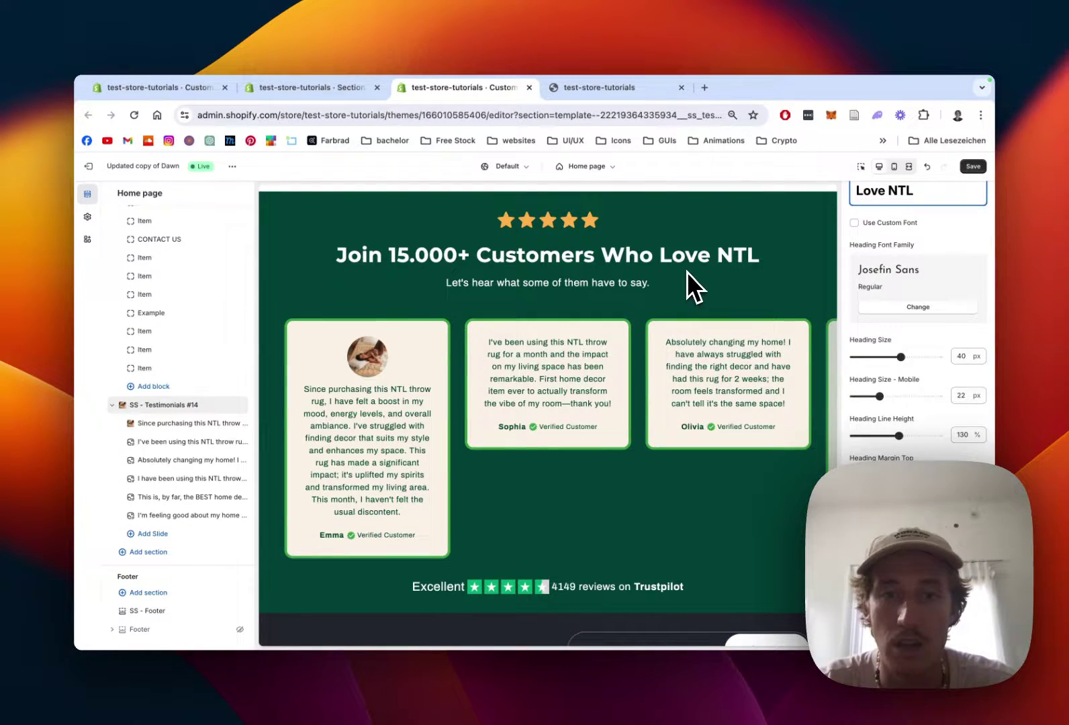
scroll(953, 329, down, 1)
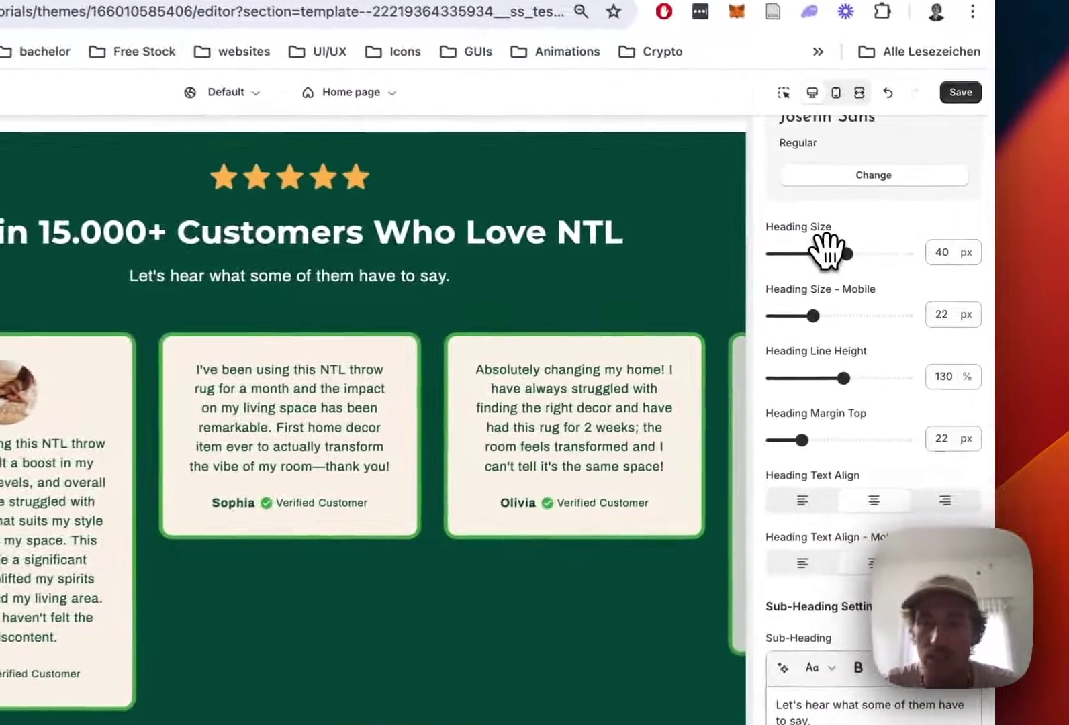
drag(901, 269, 891, 268)
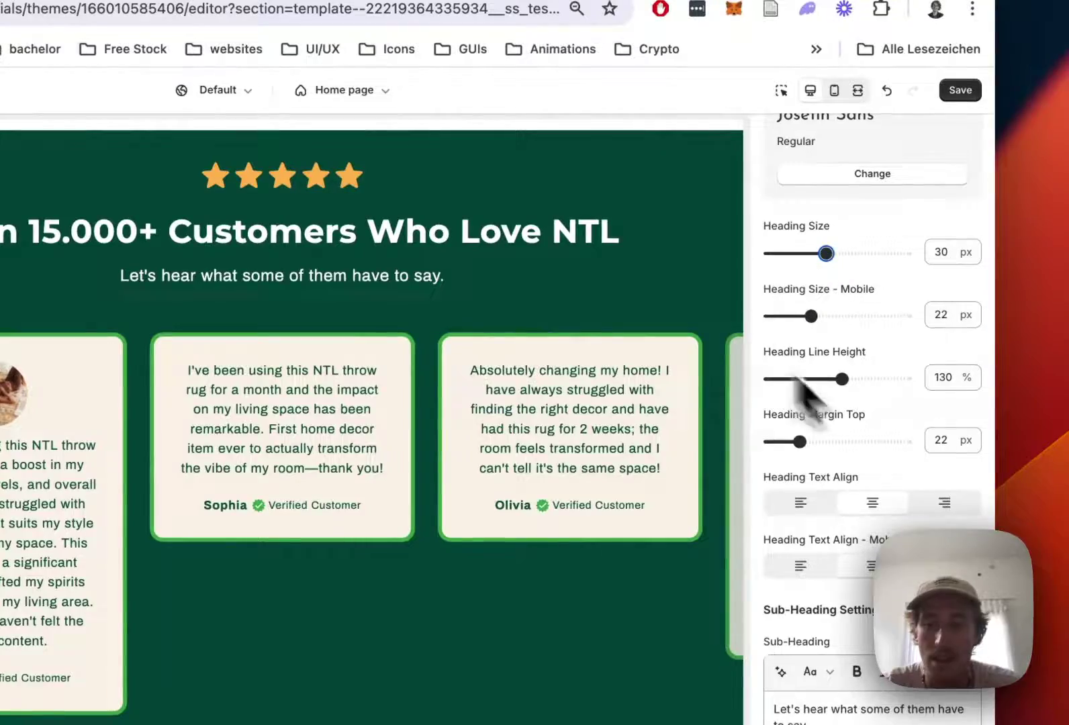
Reduce the Slider Gap between testimonial cards to 12 px
scroll(919, 478, down, 3)
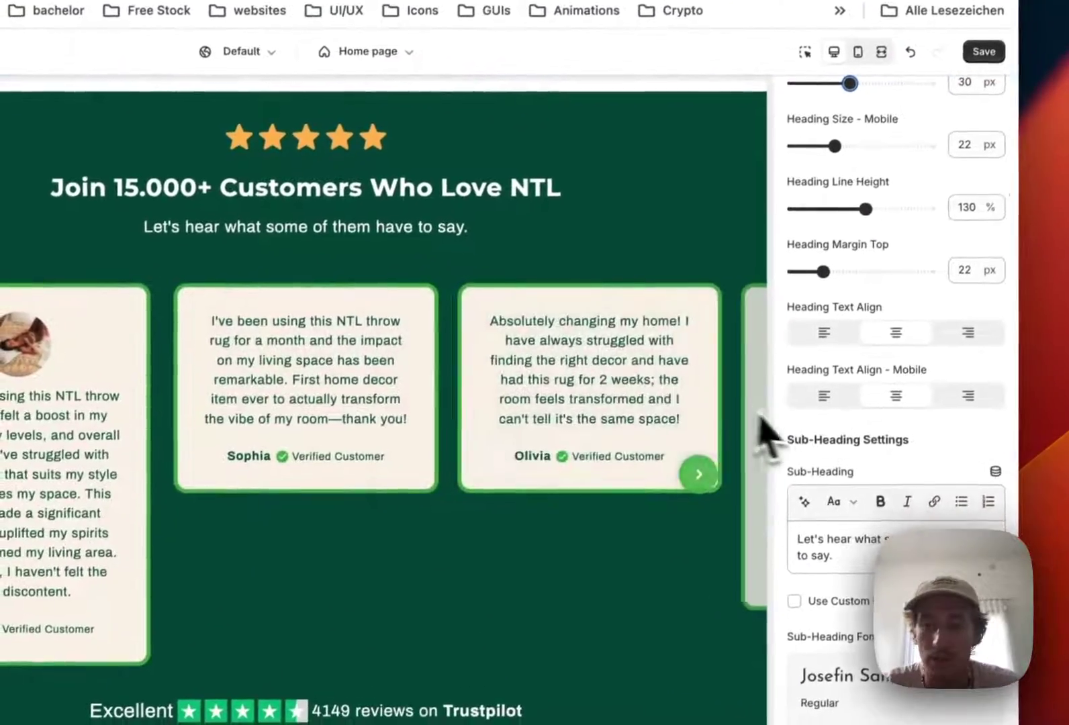
scroll(873, 471, down, 3)
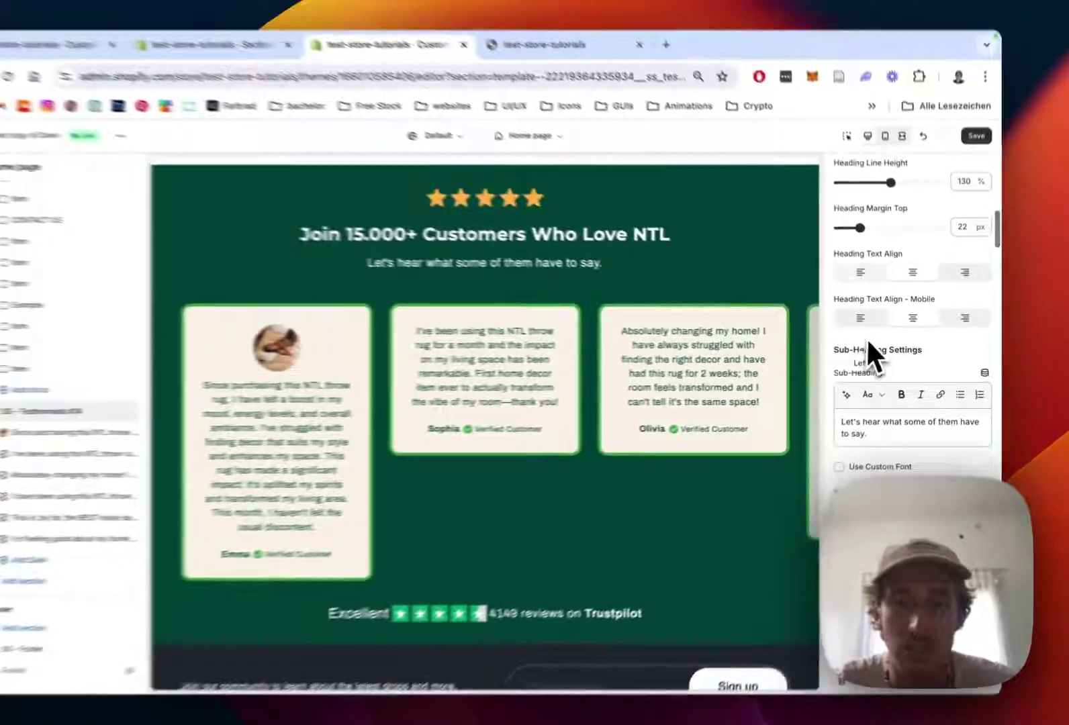
scroll(645, 349, down, 3)
scroll(650, 300, up, 5)
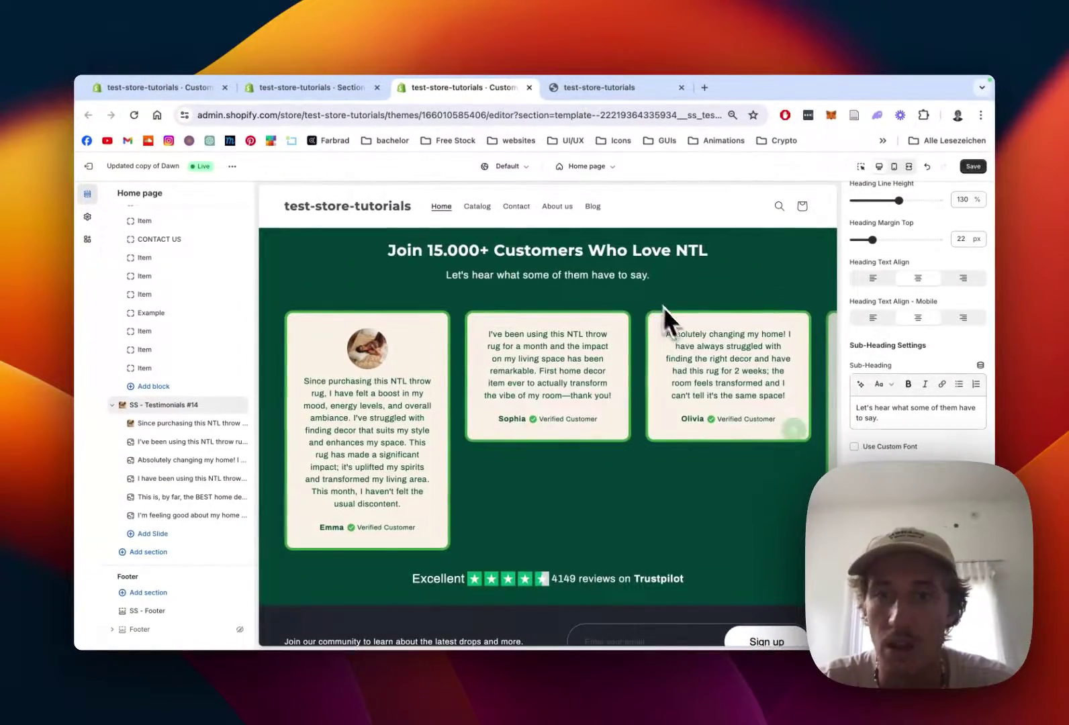
scroll(916, 382, down, 2)
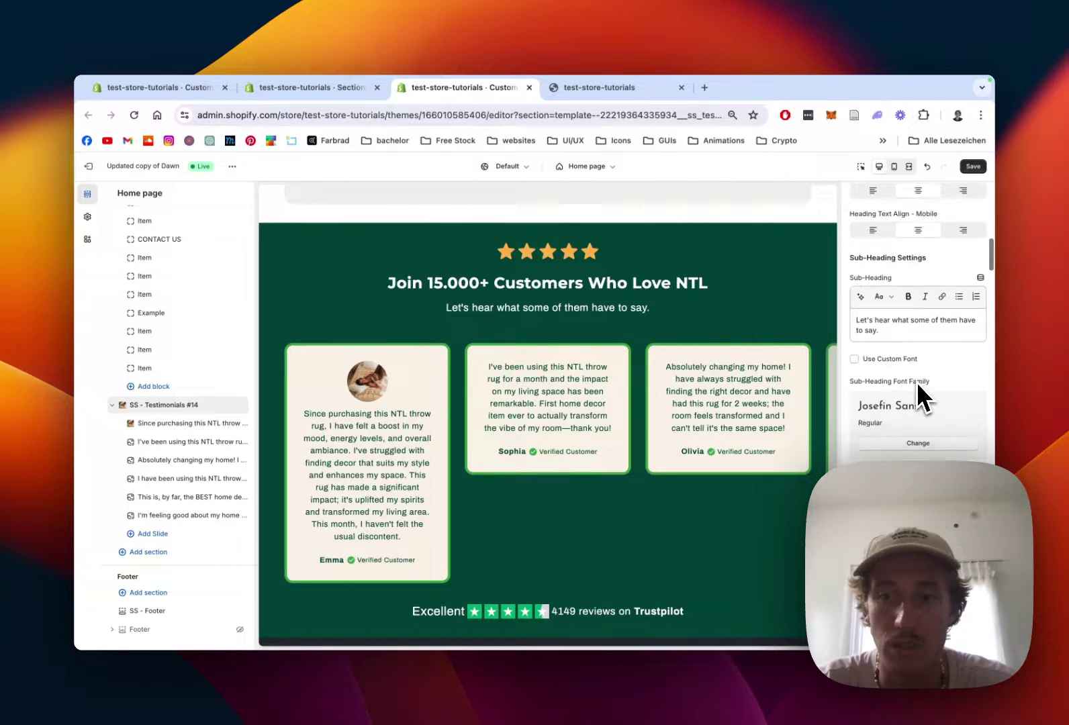
scroll(916, 382, down, 5)
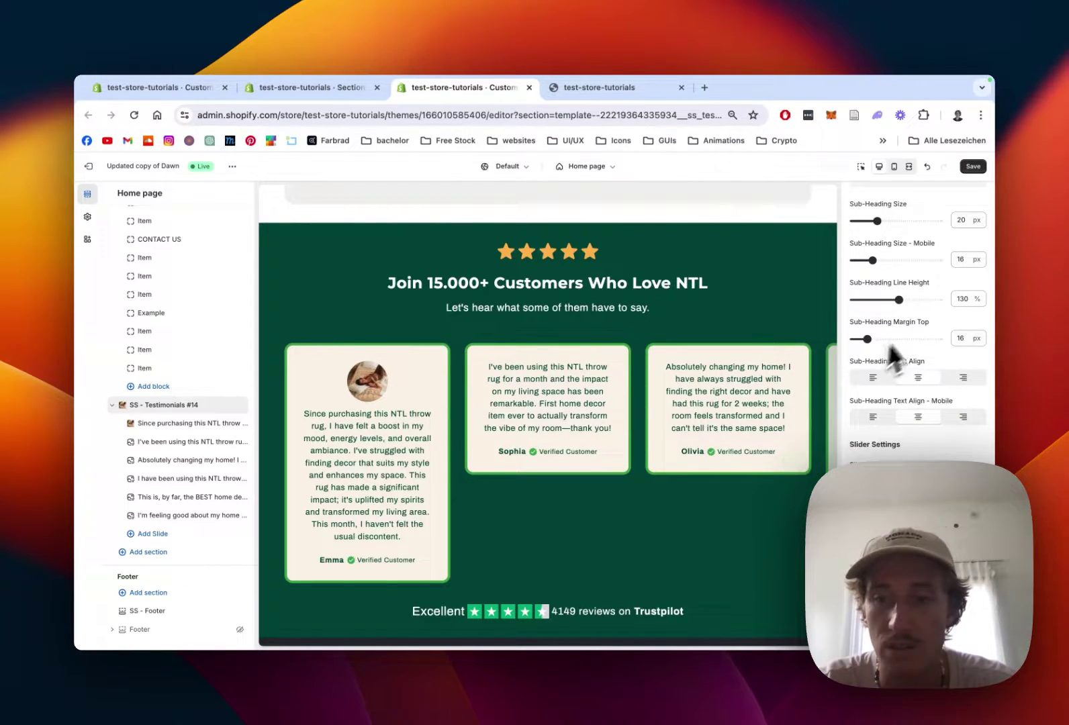
scroll(893, 353, down, 3)
drag(870, 422, 860, 422)
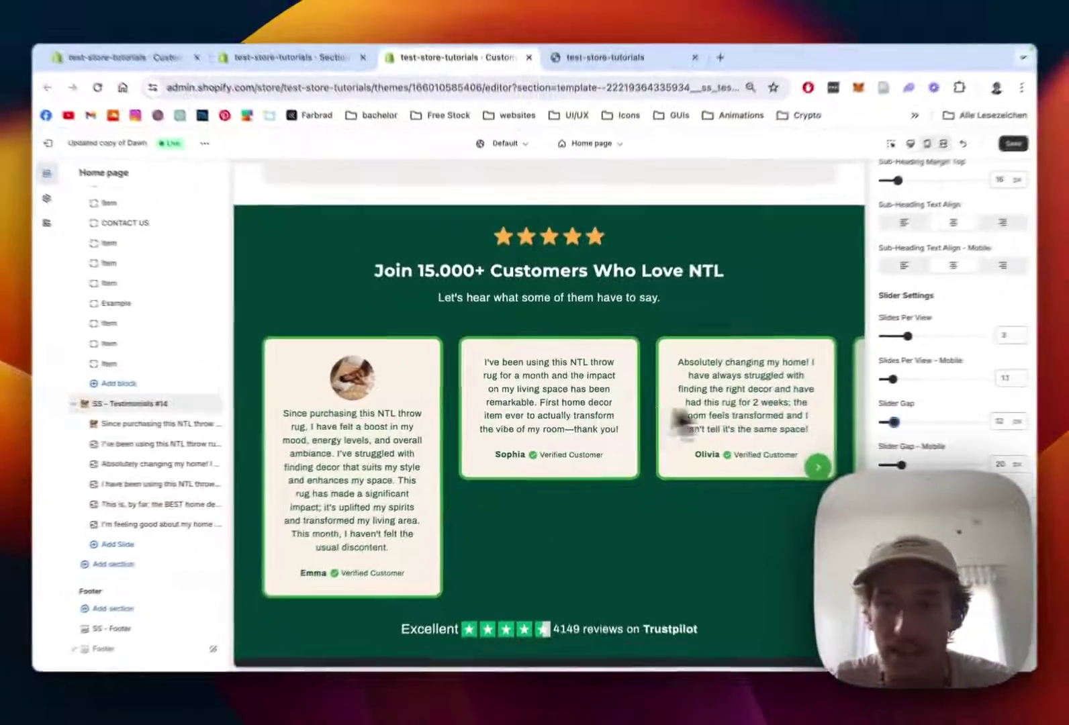
scroll(934, 432, down, 3)
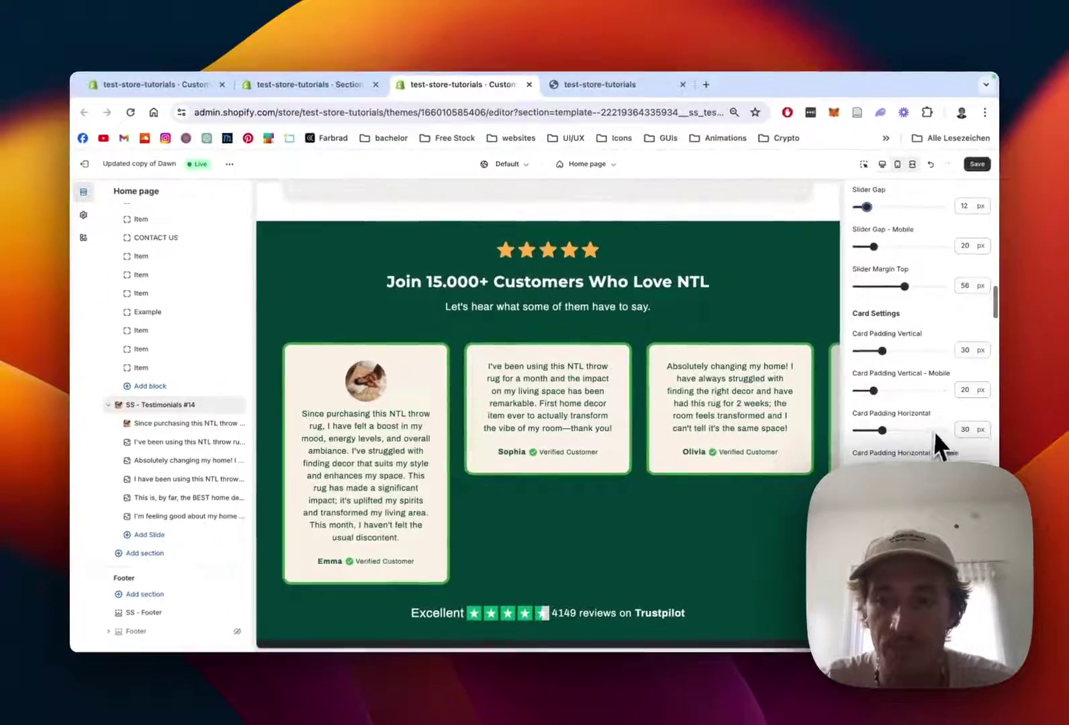
scroll(932, 431, up, 3)
scroll(685, 359, down, 1)
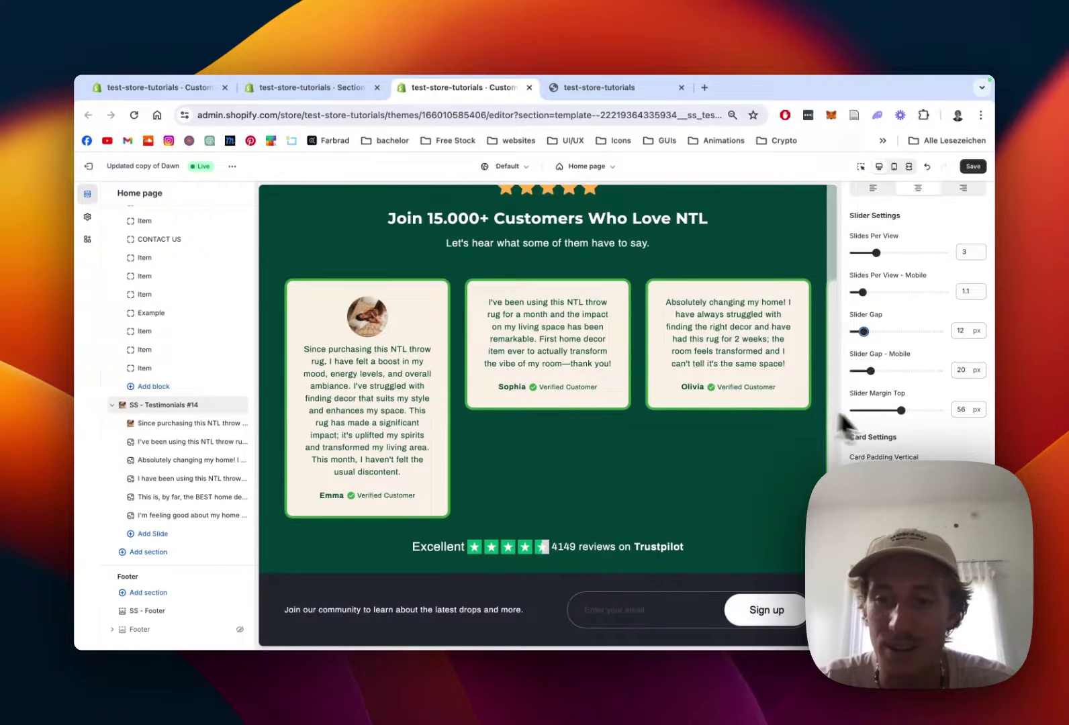
scroll(885, 426, down, 6)
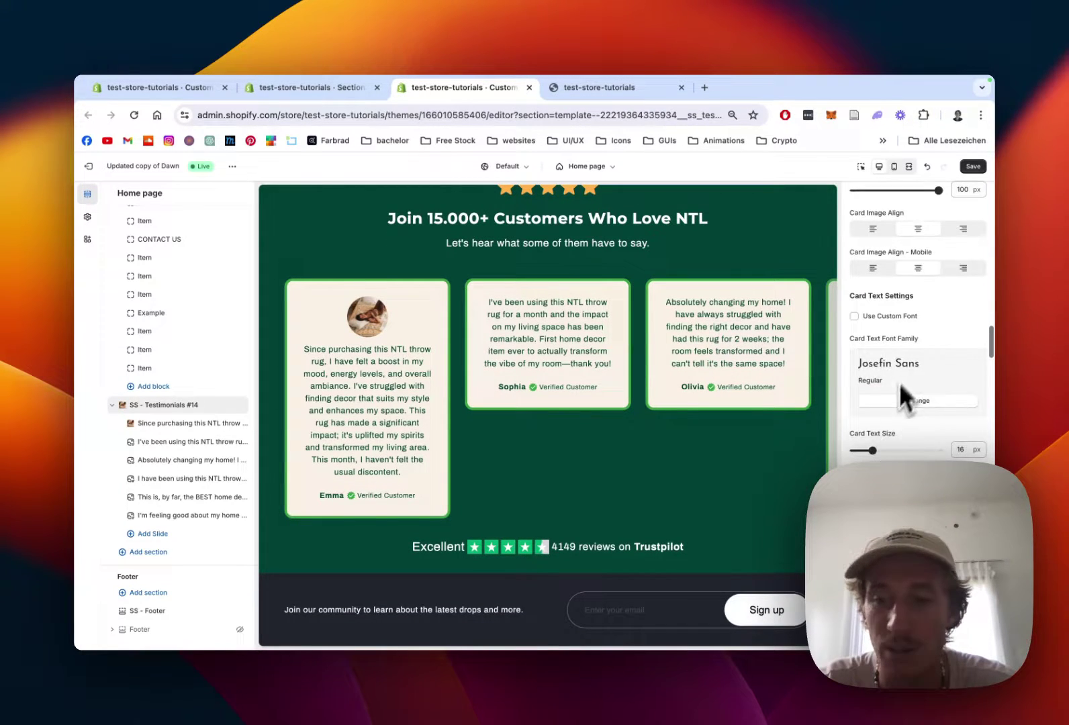
scroll(907, 349, down, 3)
scroll(913, 356, down, 5)
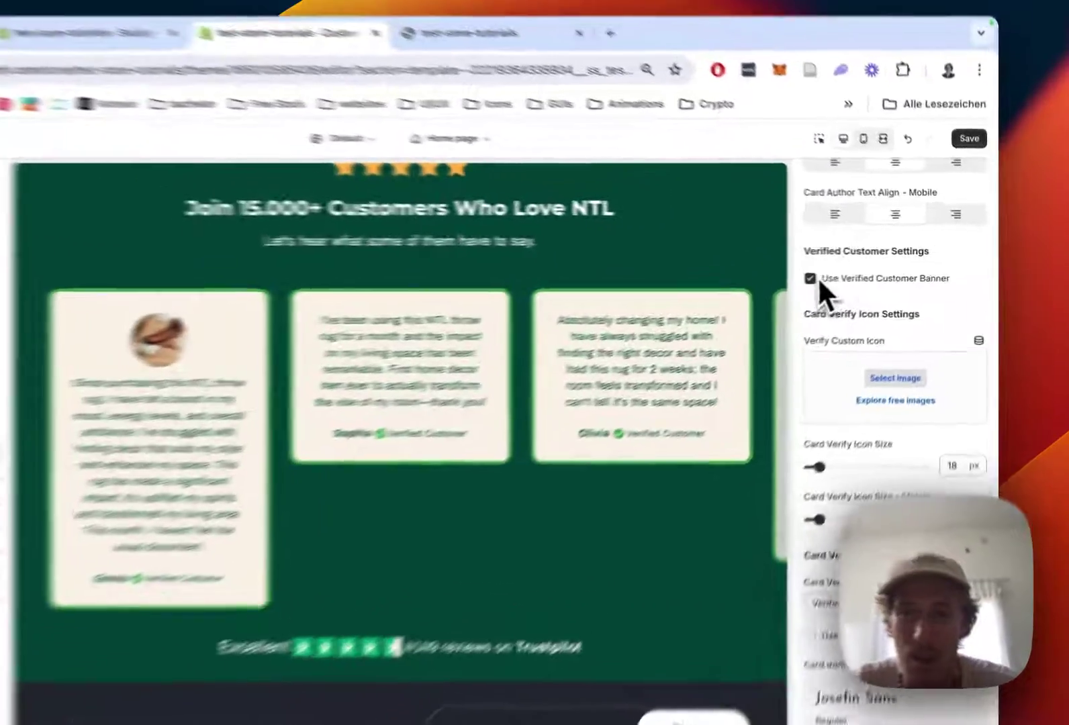
click(854, 271)
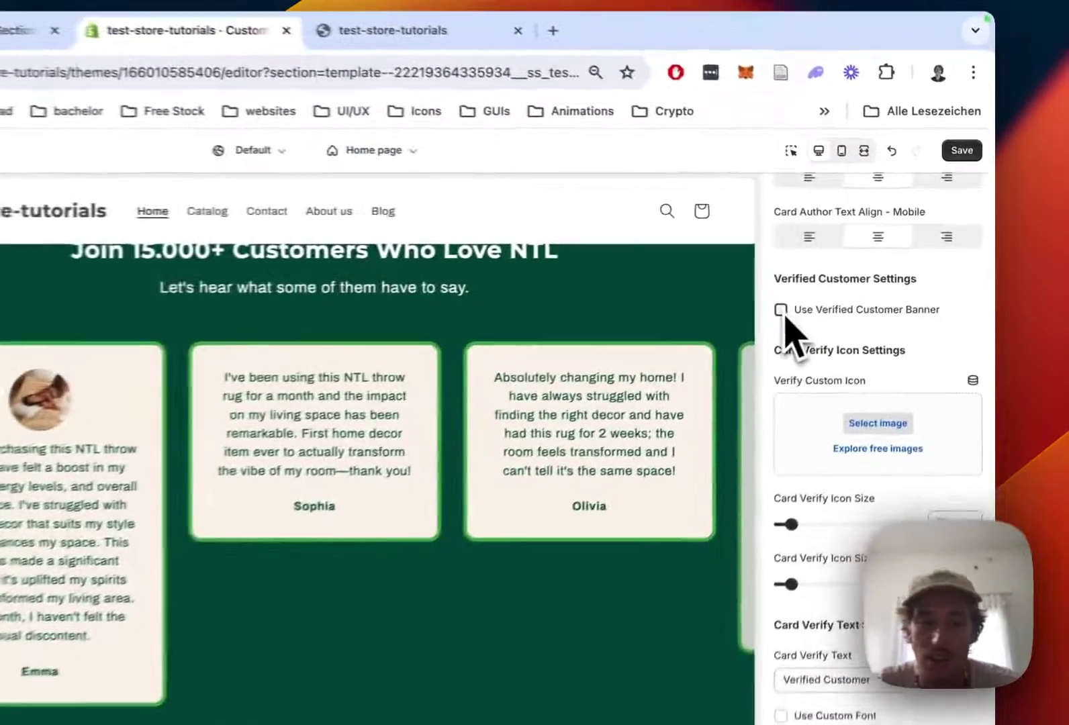
click(854, 271)
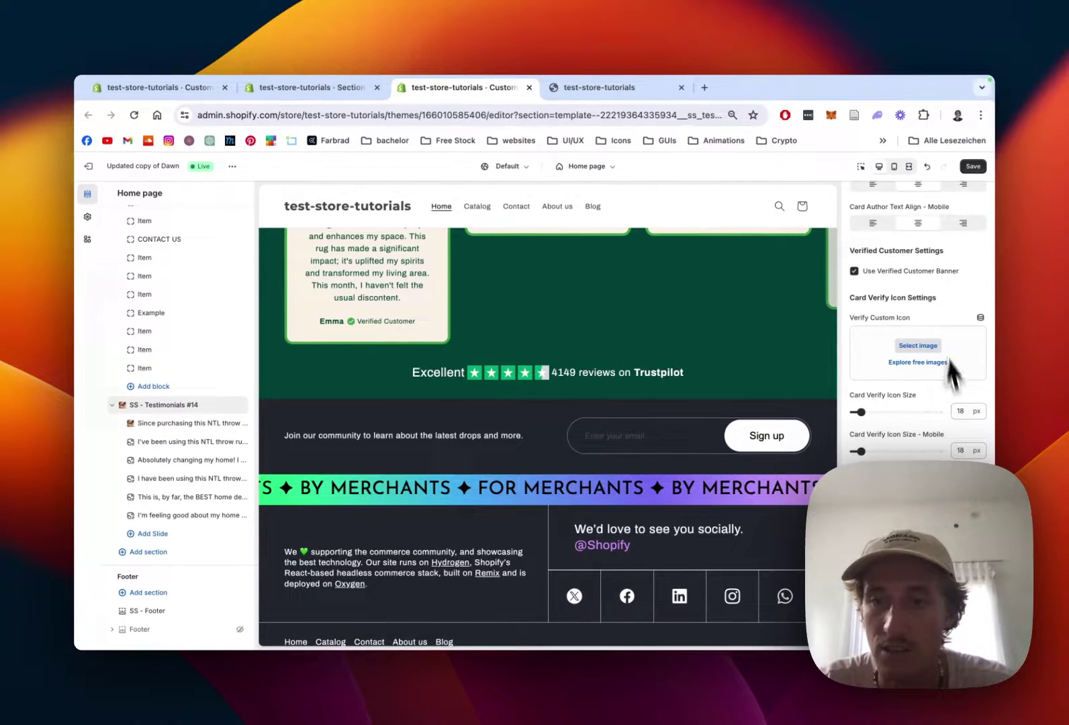
Set the section background to dark olive instead of blue, save, and go to the live storefront
scroll(950, 363, down, 10)
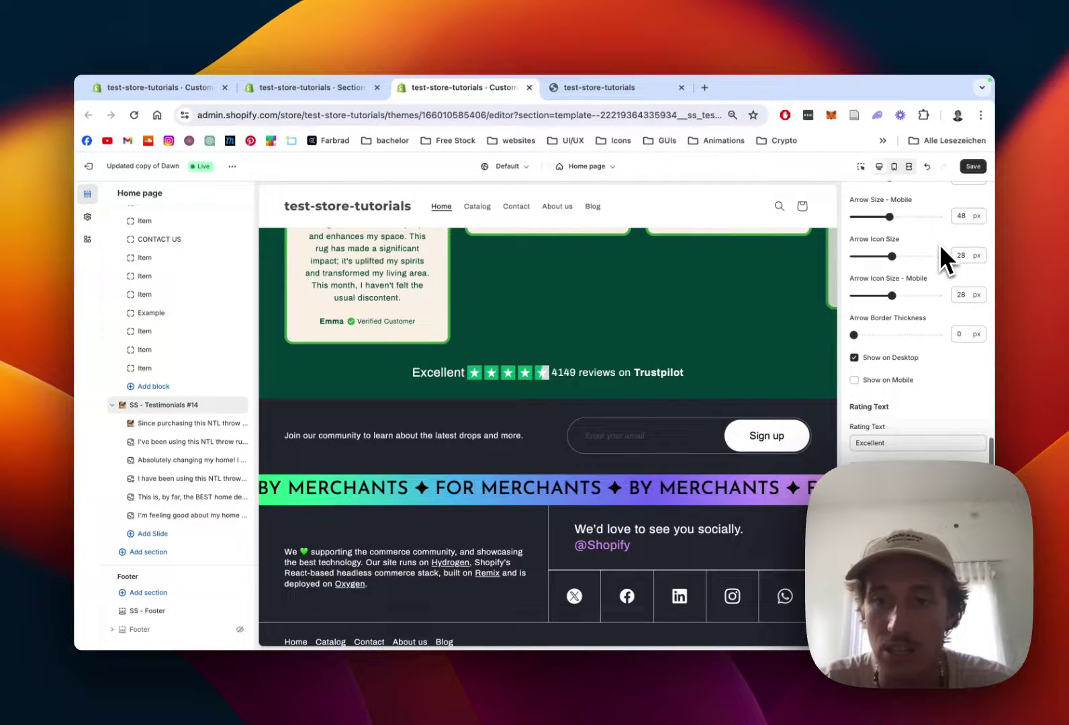
scroll(940, 247, down, 10)
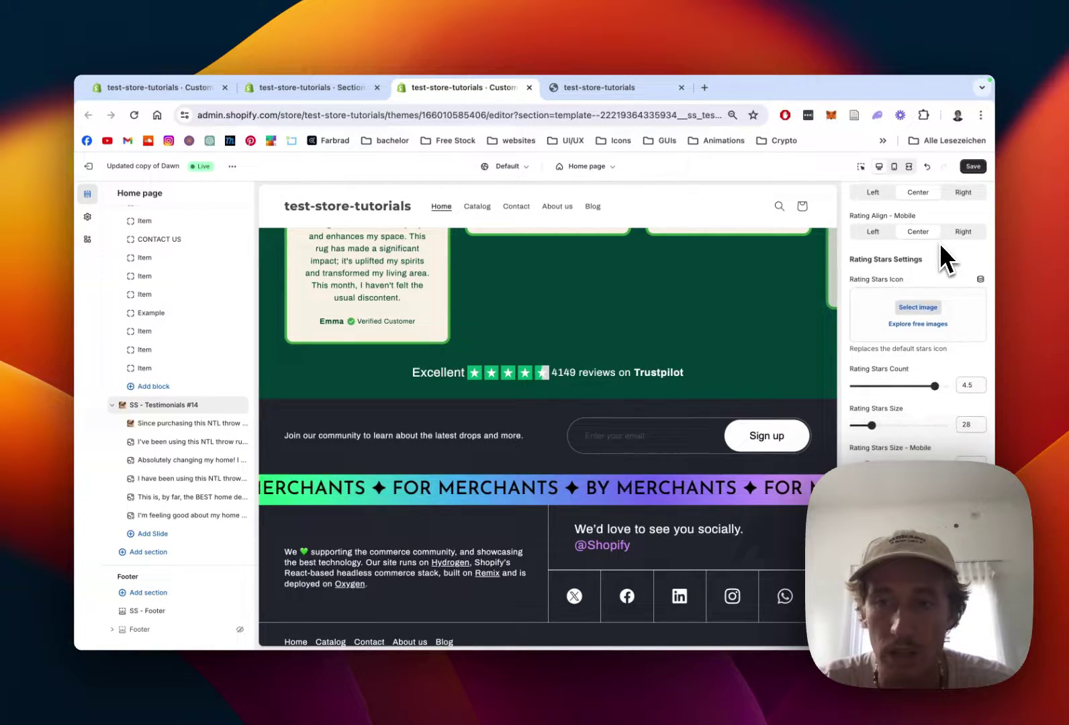
scroll(940, 243, down, 10)
scroll(627, 468, up, 2)
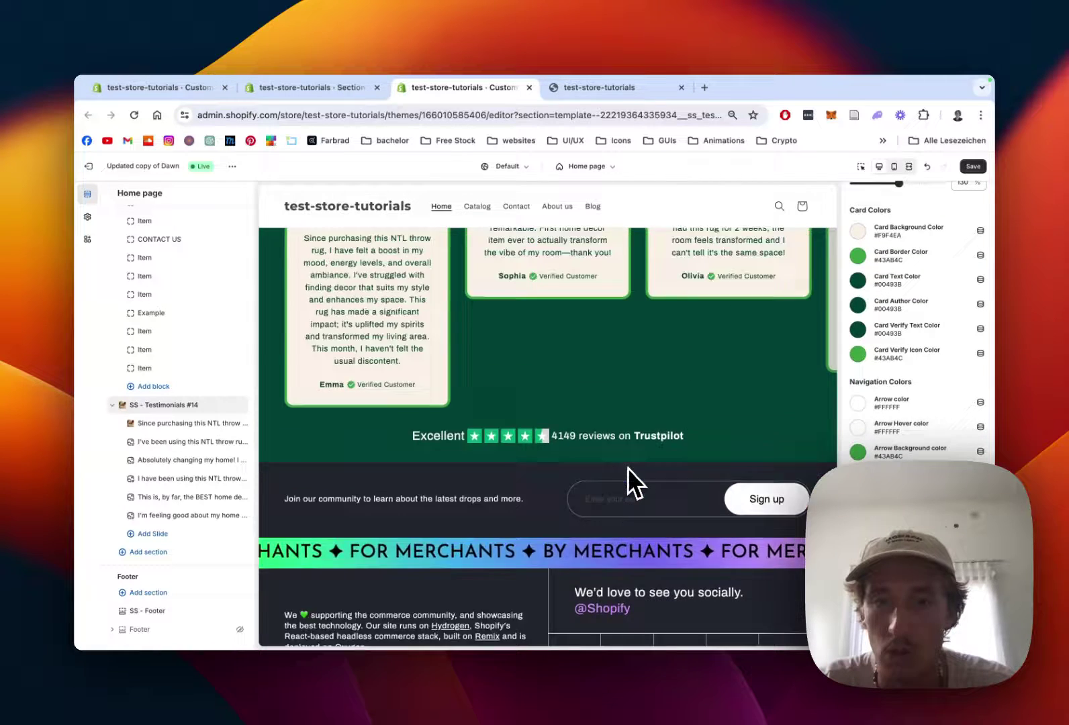
scroll(629, 468, up, 5)
scroll(630, 468, down, 3)
scroll(926, 419, down, 1)
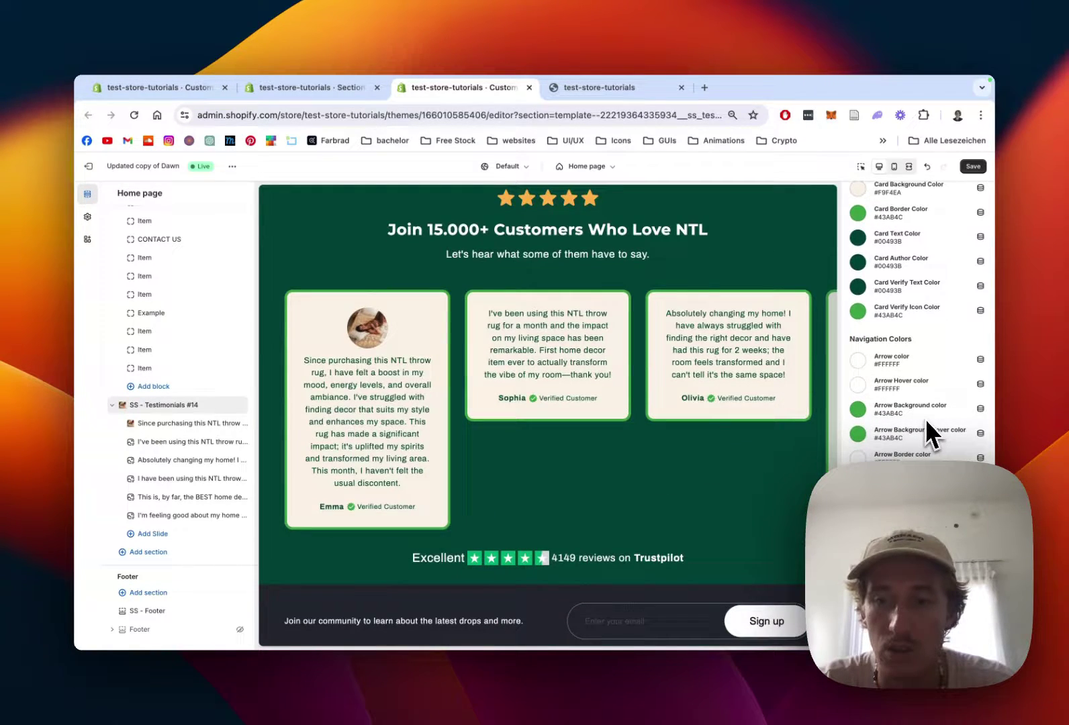
scroll(926, 419, down, 1)
scroll(877, 450, down, 5)
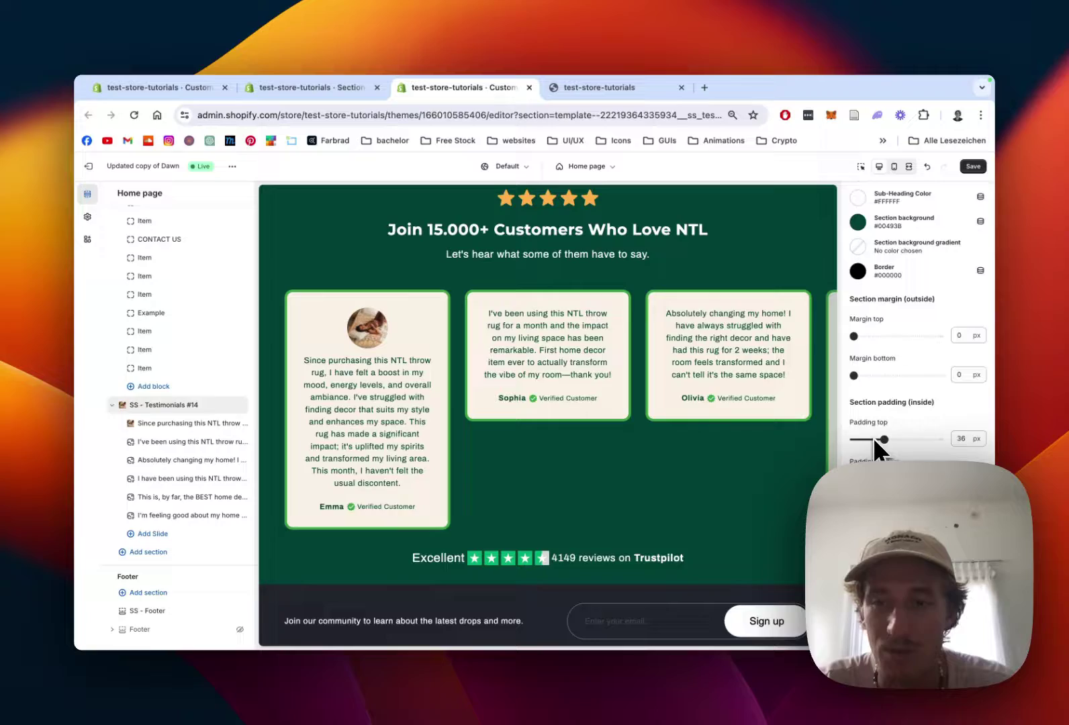
scroll(876, 446, up, 5)
click(859, 423)
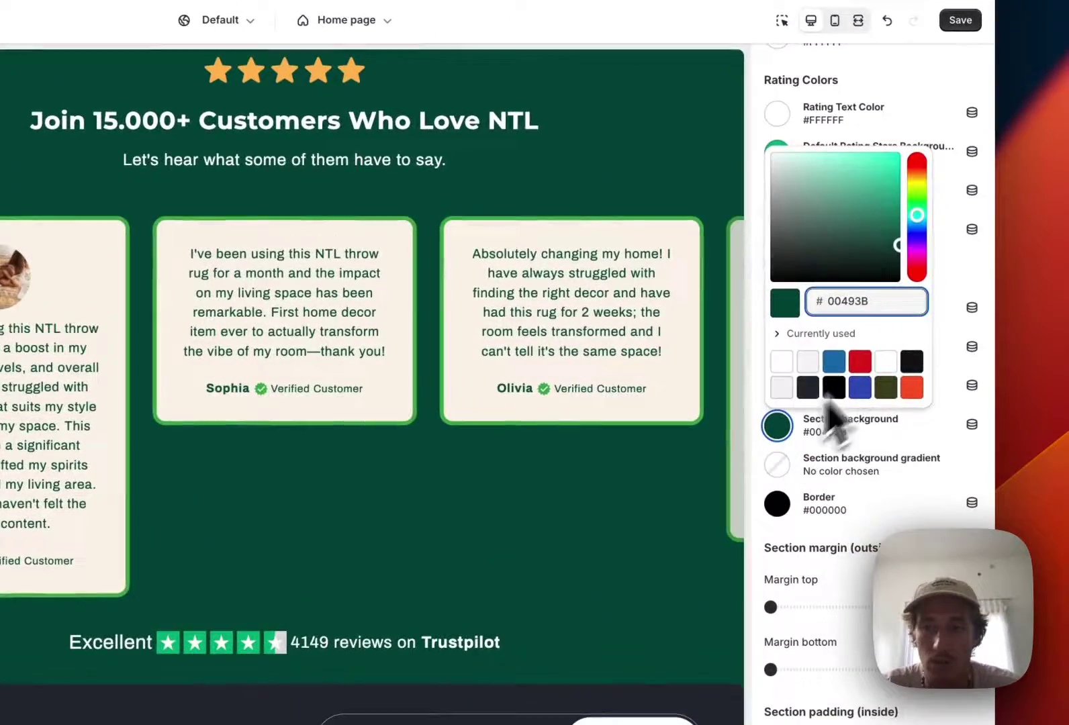
click(838, 363)
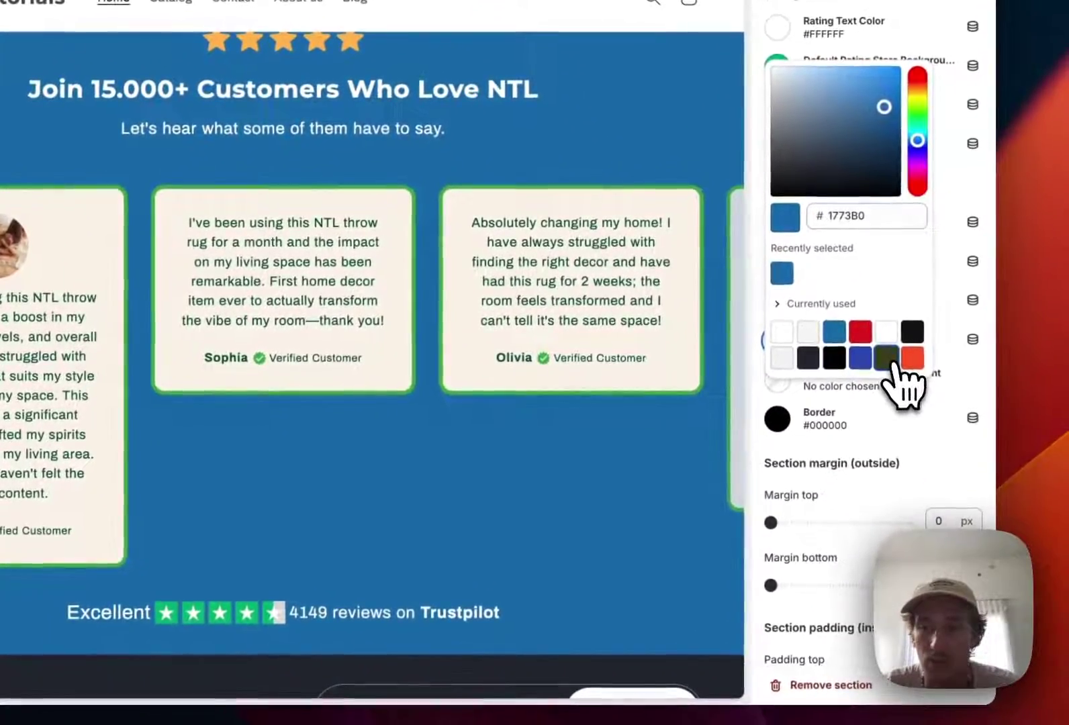
click(886, 443)
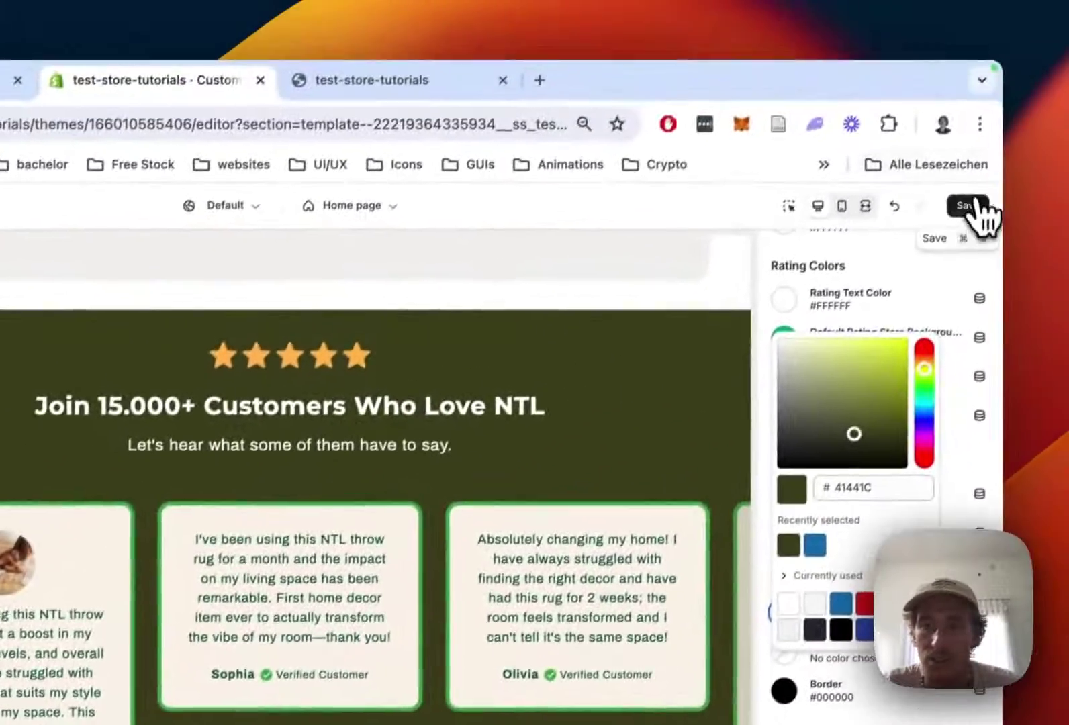
click(1060, 56)
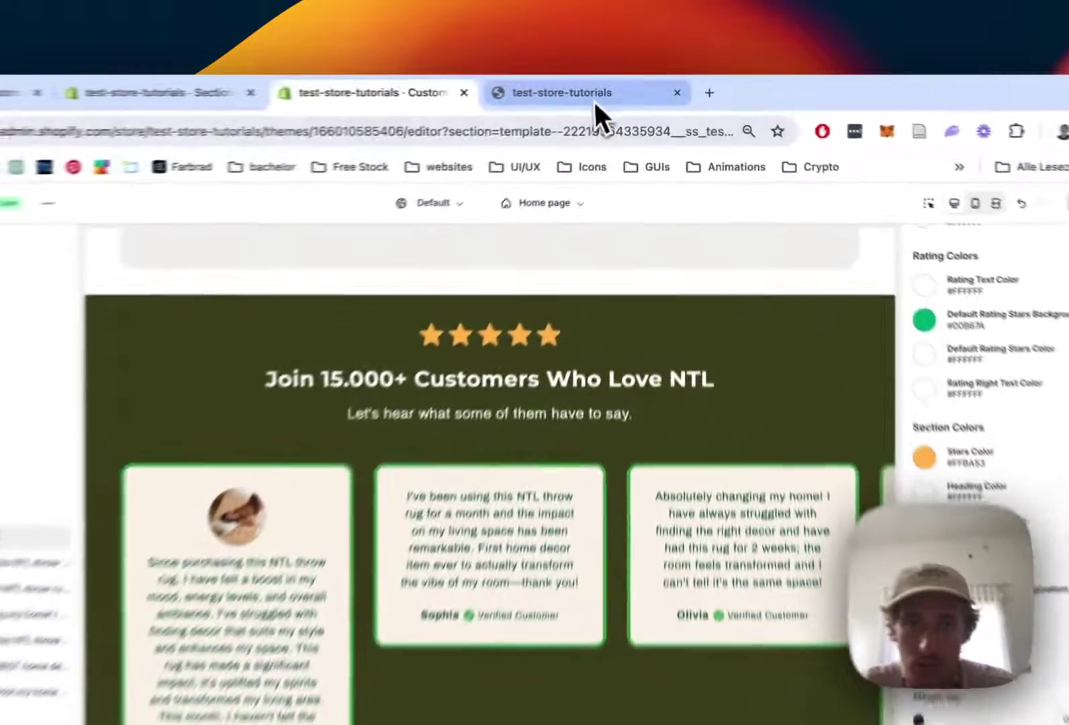
click(618, 87)
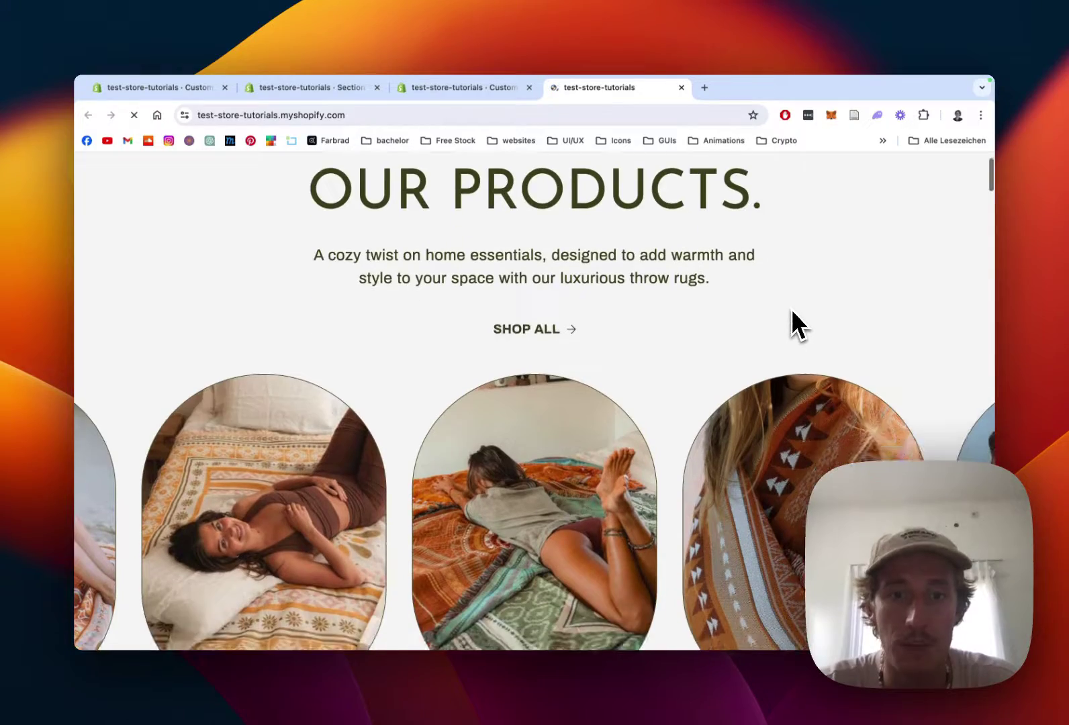
Check the live 'Join 15.000+' reviews slider on dark olive and advance it one review
scroll(799, 282, down, 15)
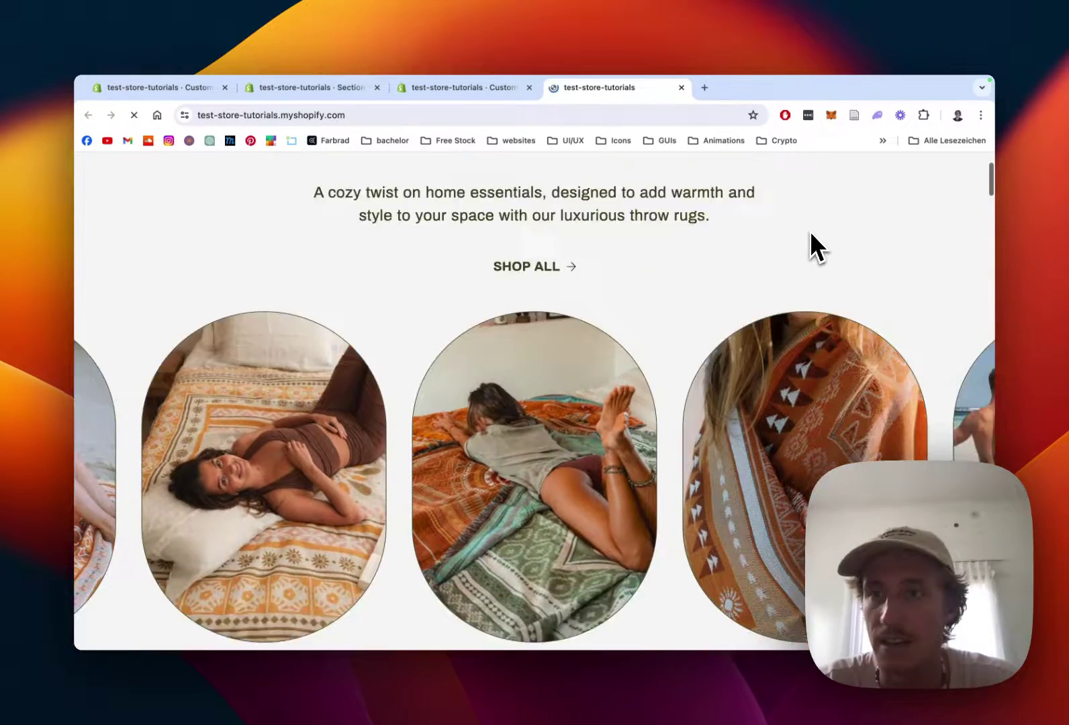
scroll(800, 322, down, 8)
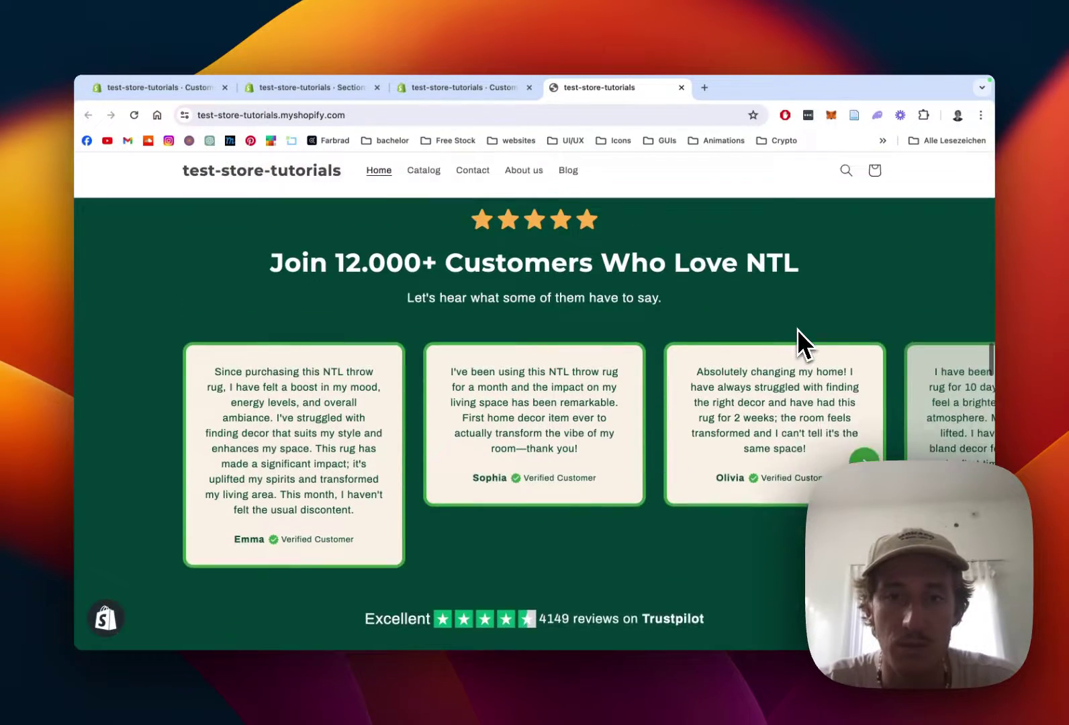
scroll(797, 329, down, 10)
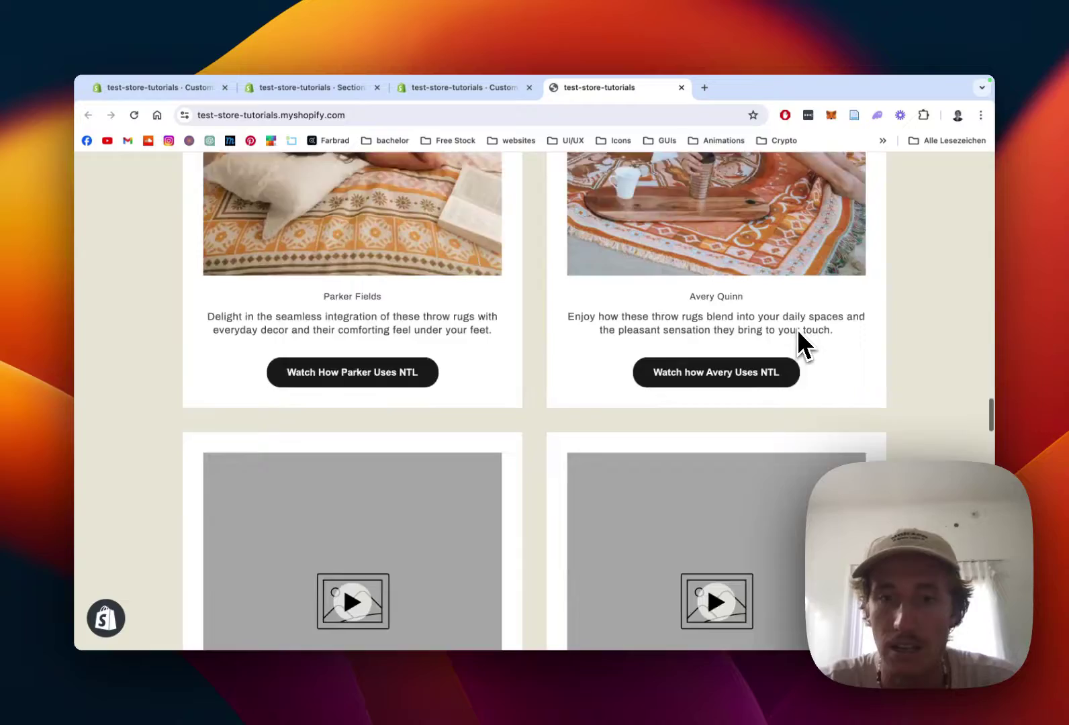
scroll(798, 331, down, 15)
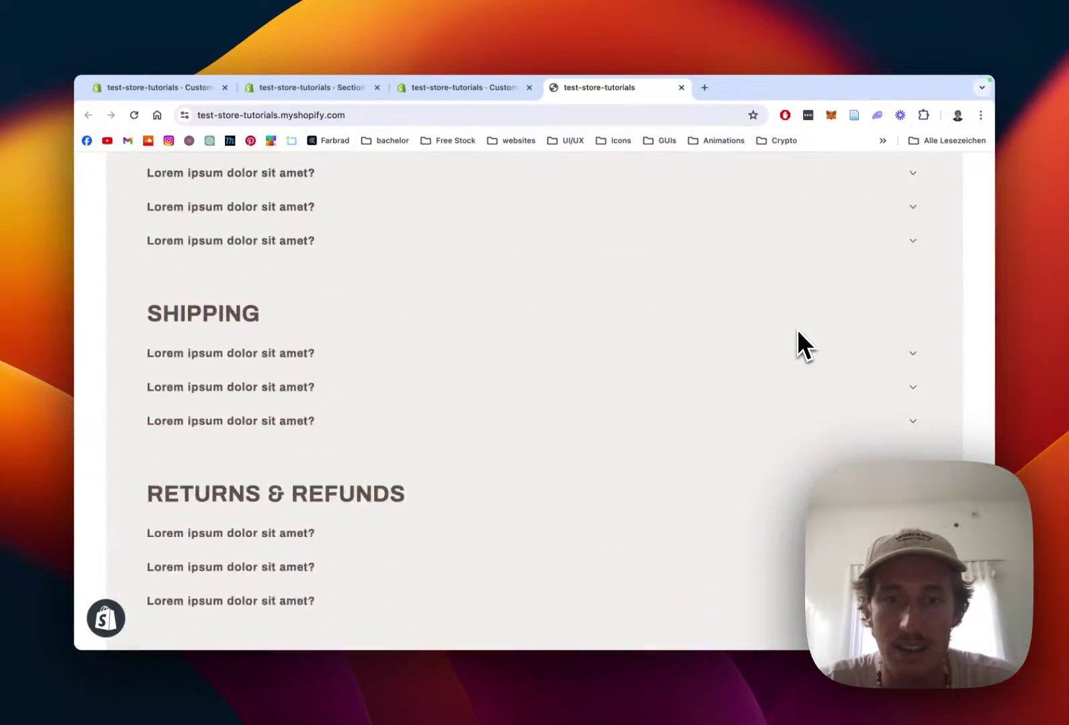
scroll(798, 330, down, 3)
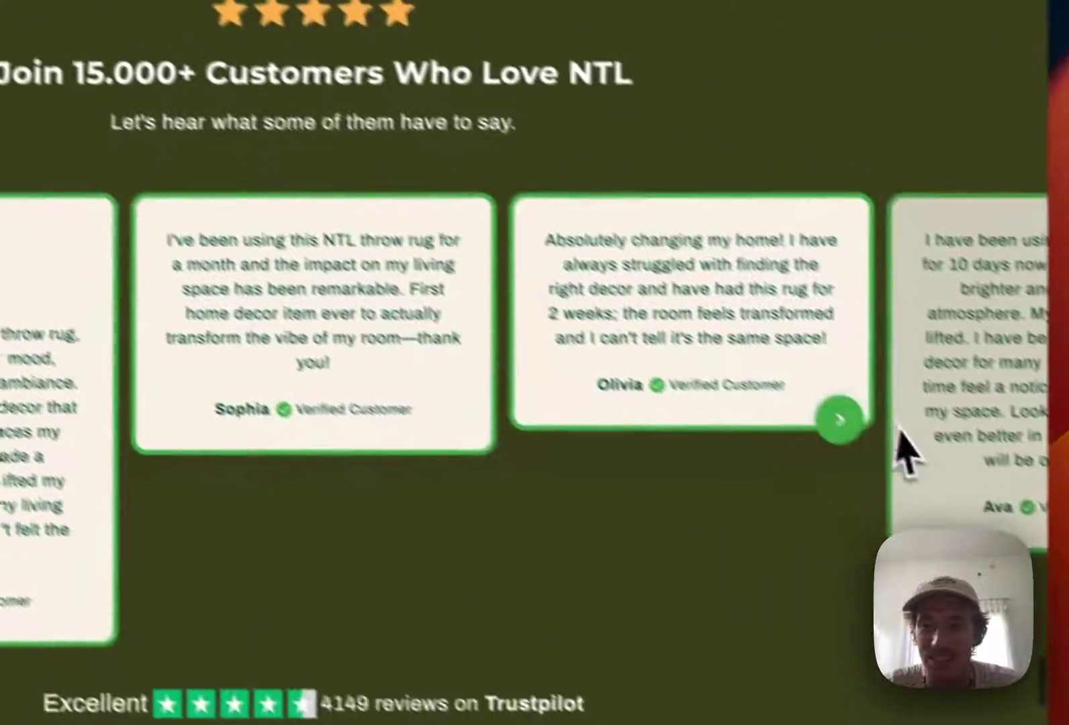
click(976, 503)
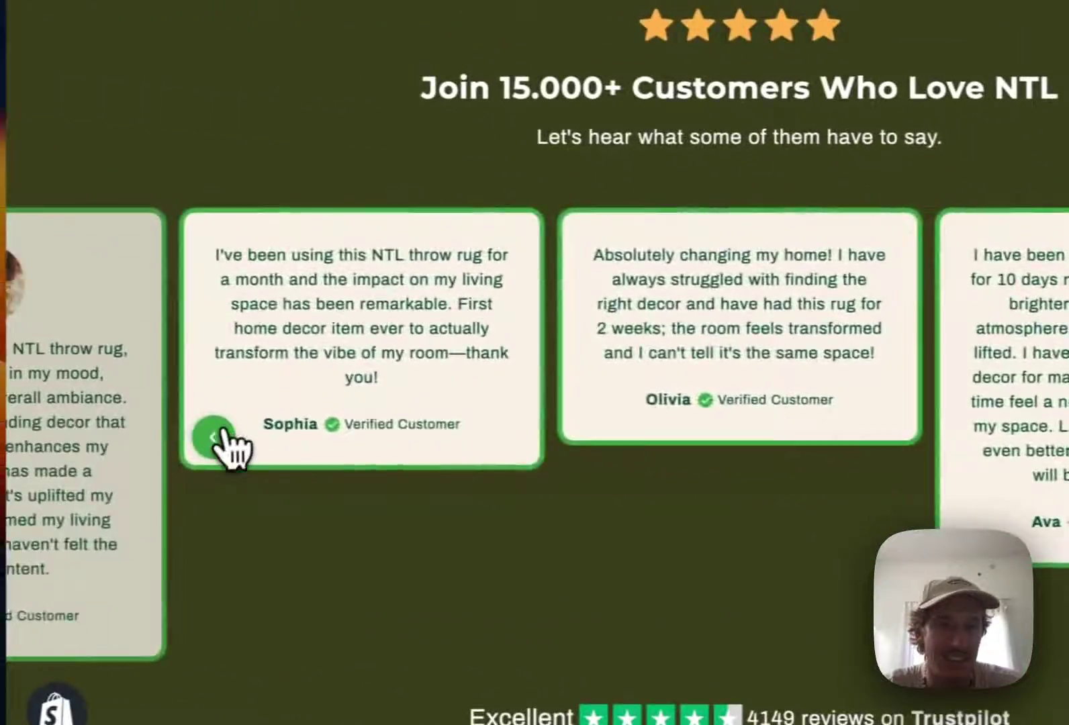